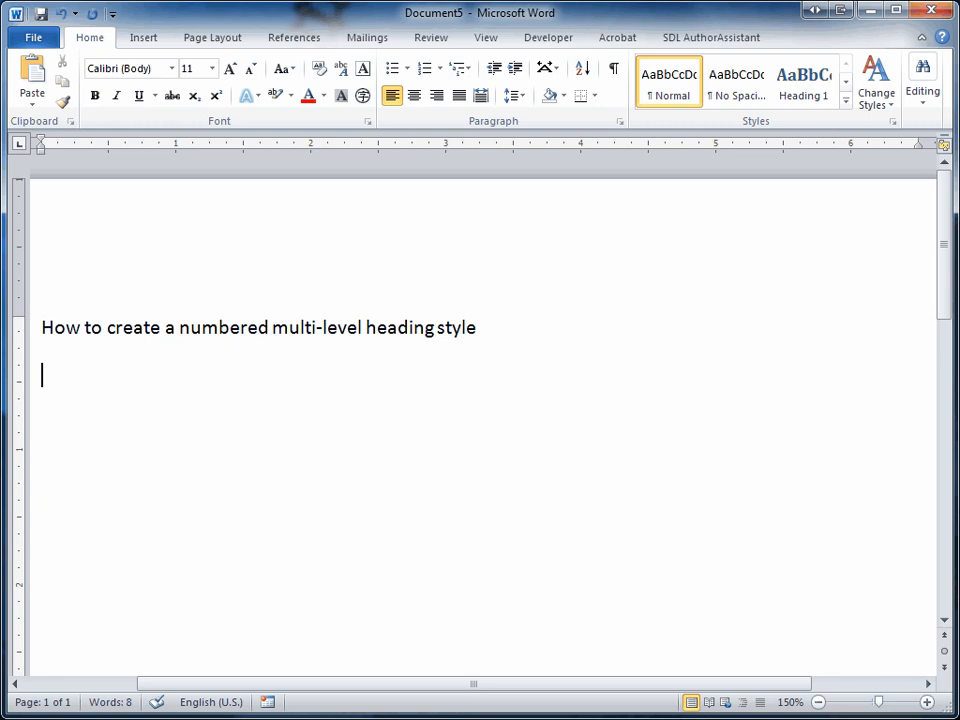
# - Enter four separate lines below the title reading Lev01, Lev02, Lev03 and Lev04
pyautogui.write('Lev01')
pyautogui.press('Return')
pyautogui.write('Lev02')
pyautogui.press('Return')
pyautogui.write('Lev03')
pyautogui.press('Return')
pyautogui.write('Lev04')
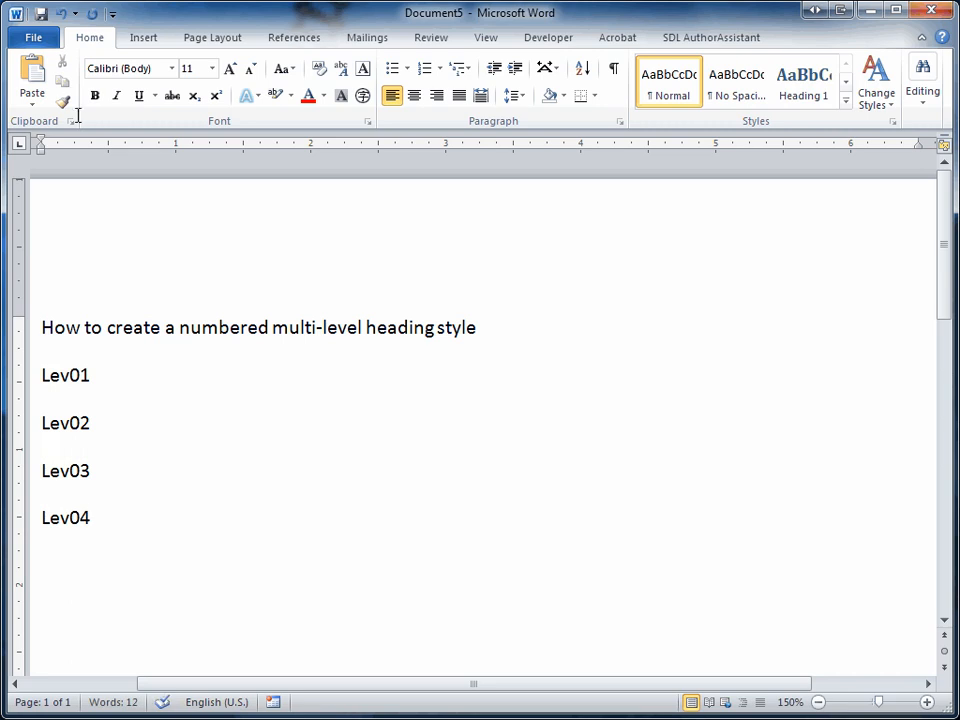
# - Apply the 1., 1.1., 1.1.1. multilevel list format from the list library to the four Lev lines
pyautogui.moveTo(99, 527); pyautogui.dragTo(43, 397)
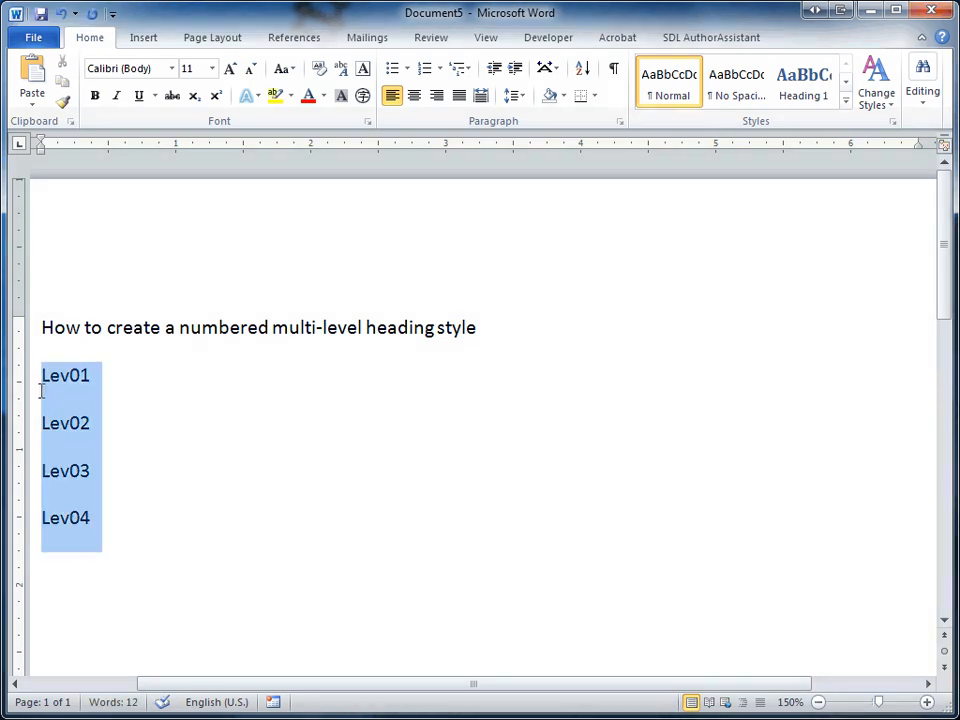
pyautogui.click(101, 45)
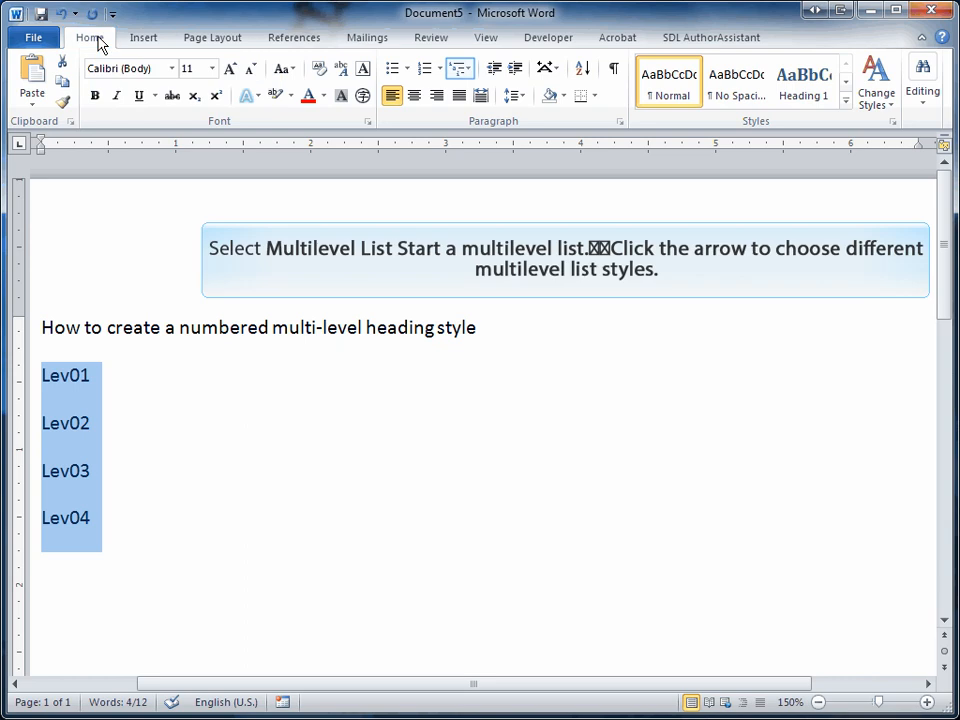
pyautogui.click(469, 70)
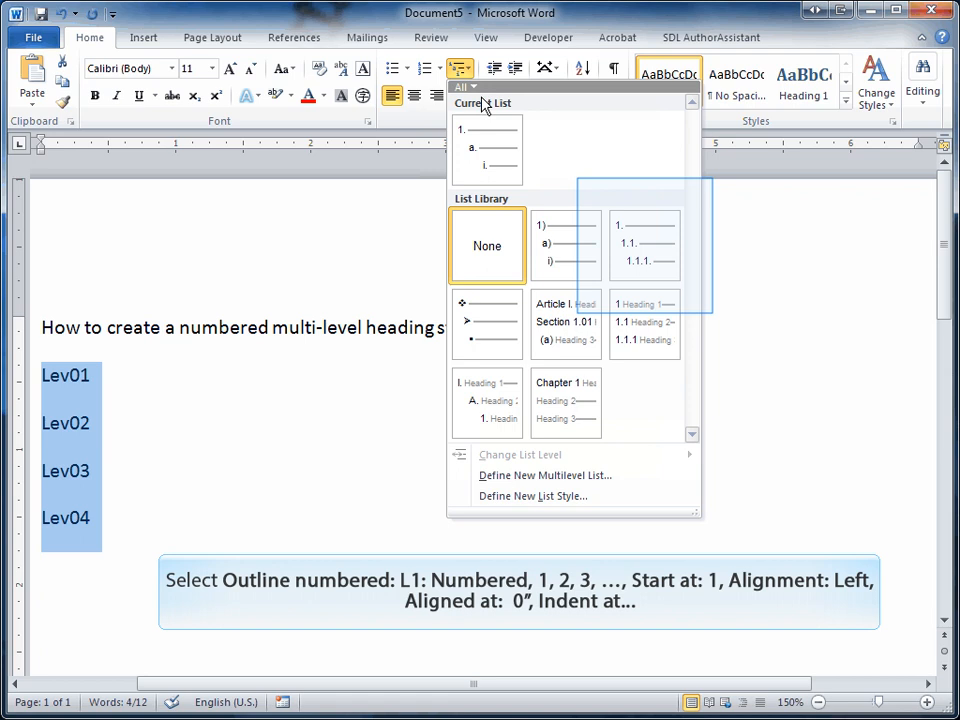
pyautogui.click(660, 236)
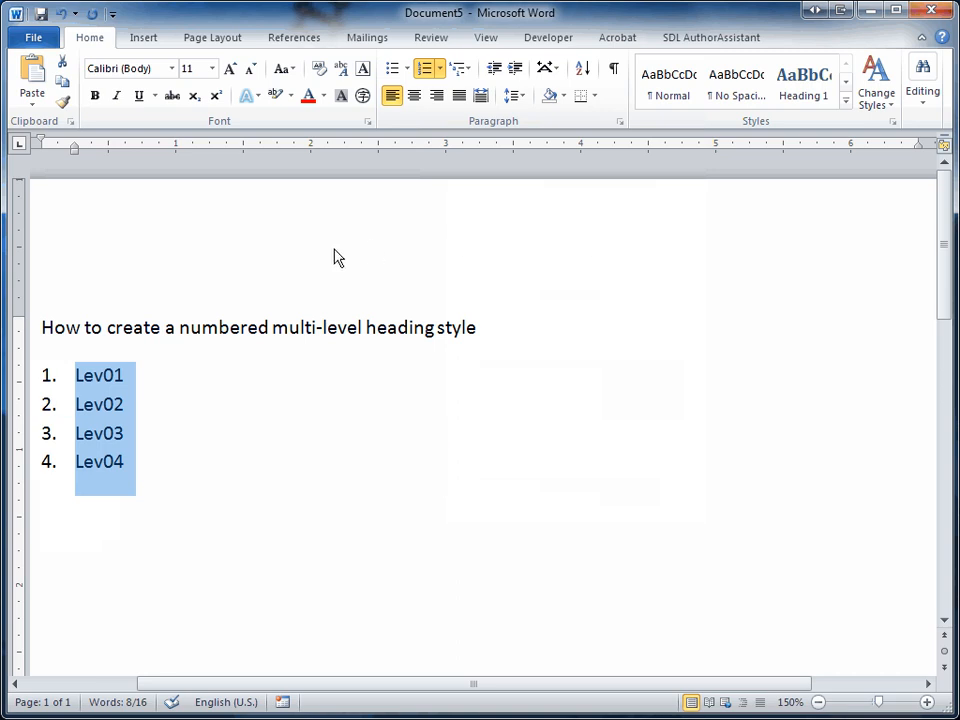
# - Demote Lev02 to list level 2, Lev03 to level 3 and Lev04 to level 4
pyautogui.click(76, 406)
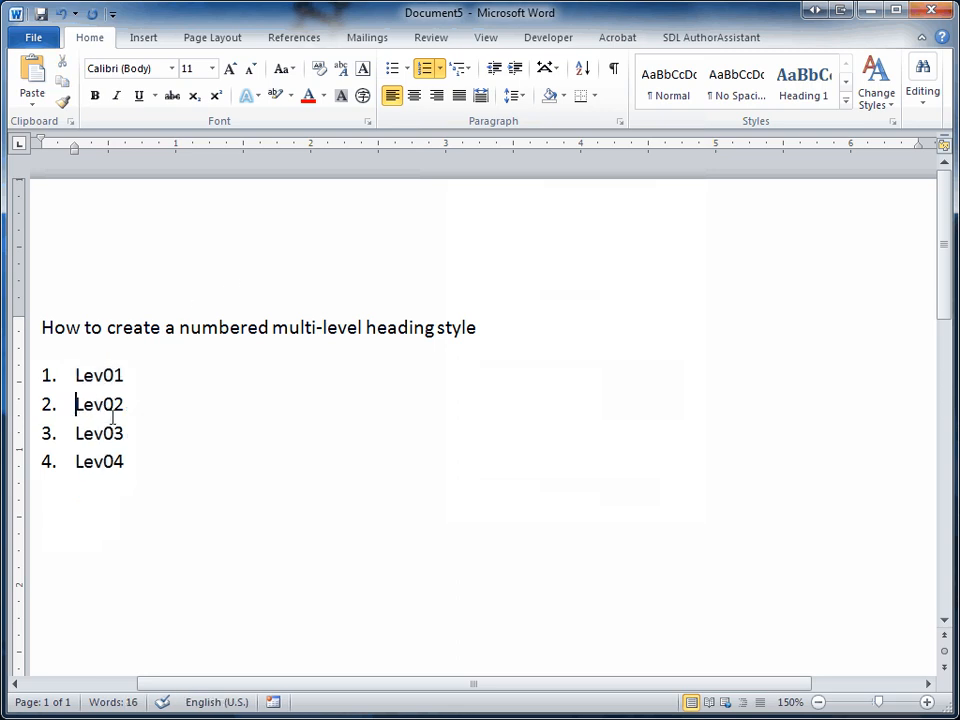
pyautogui.press('Tab')
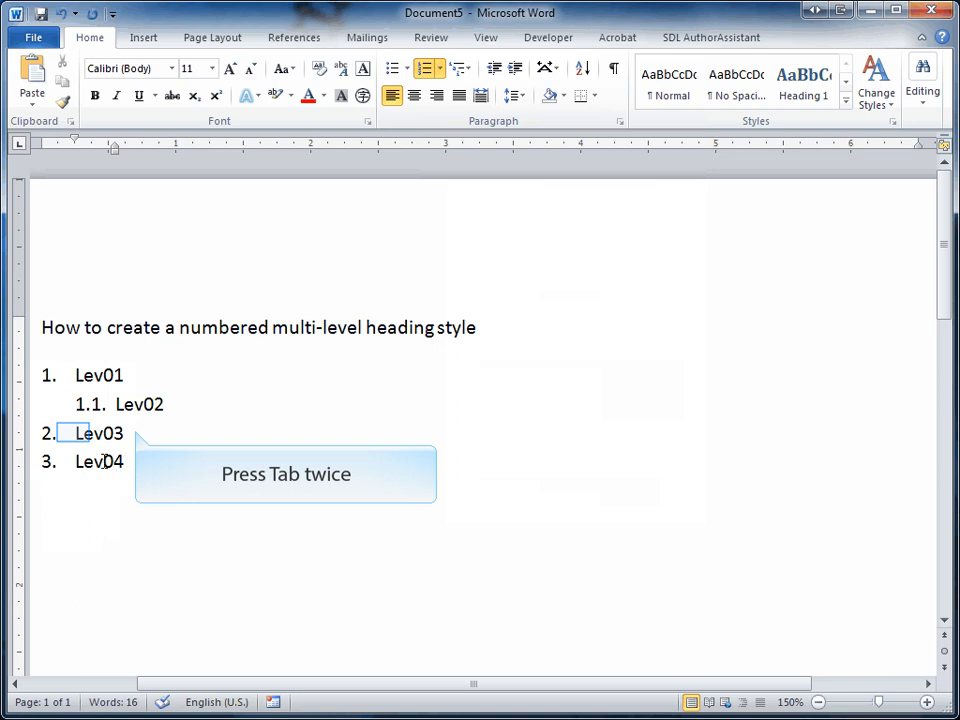
pyautogui.click(75, 433)
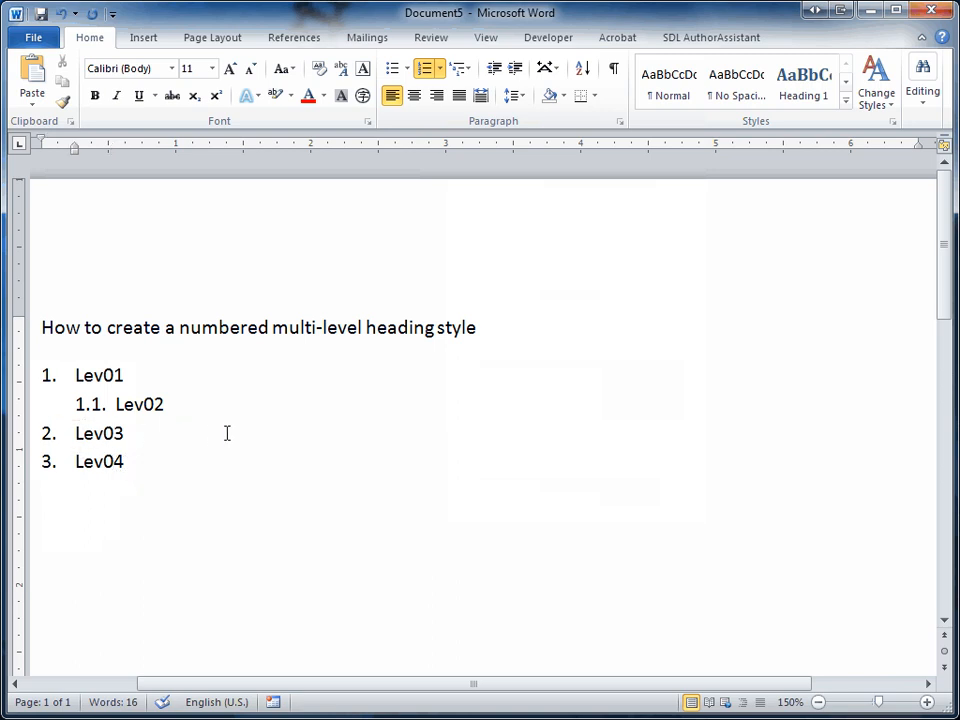
pyautogui.press('Tab')
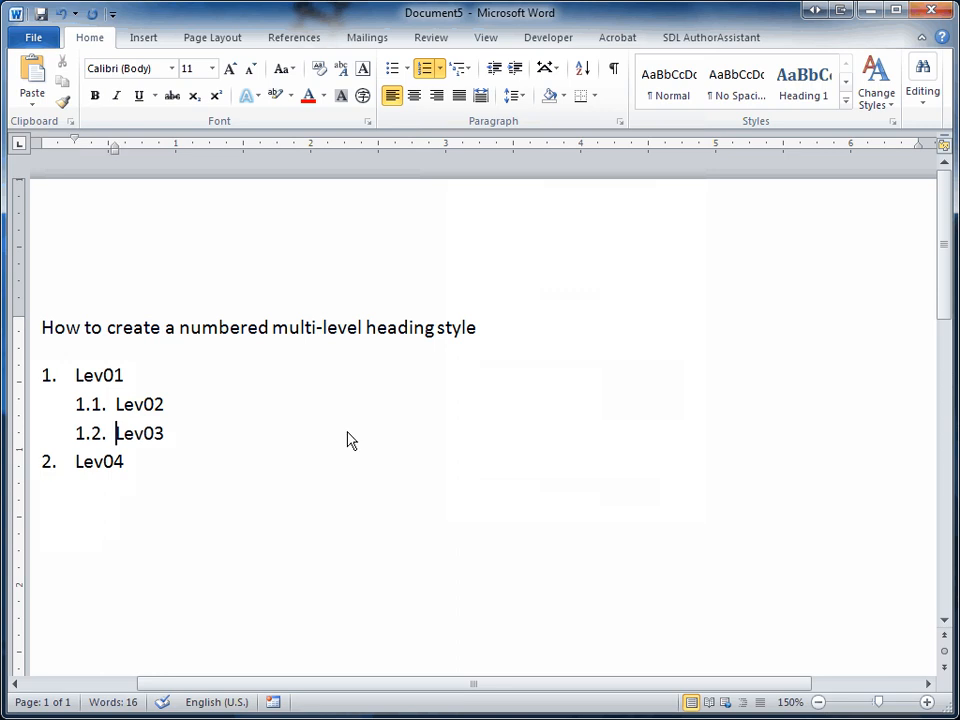
pyautogui.press('Tab')
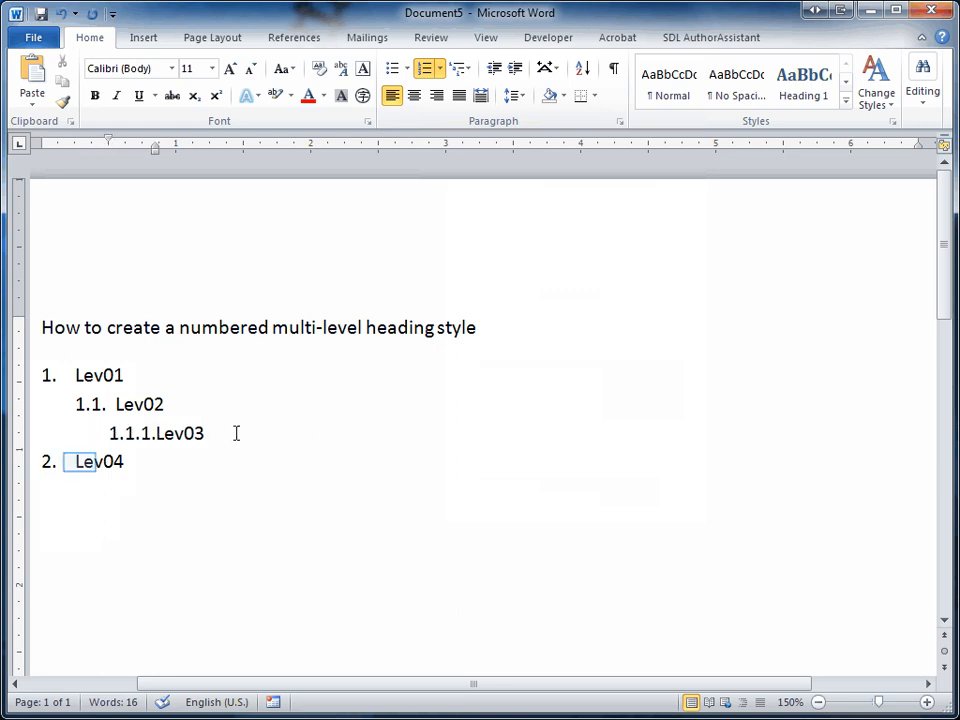
pyautogui.click(80, 462)
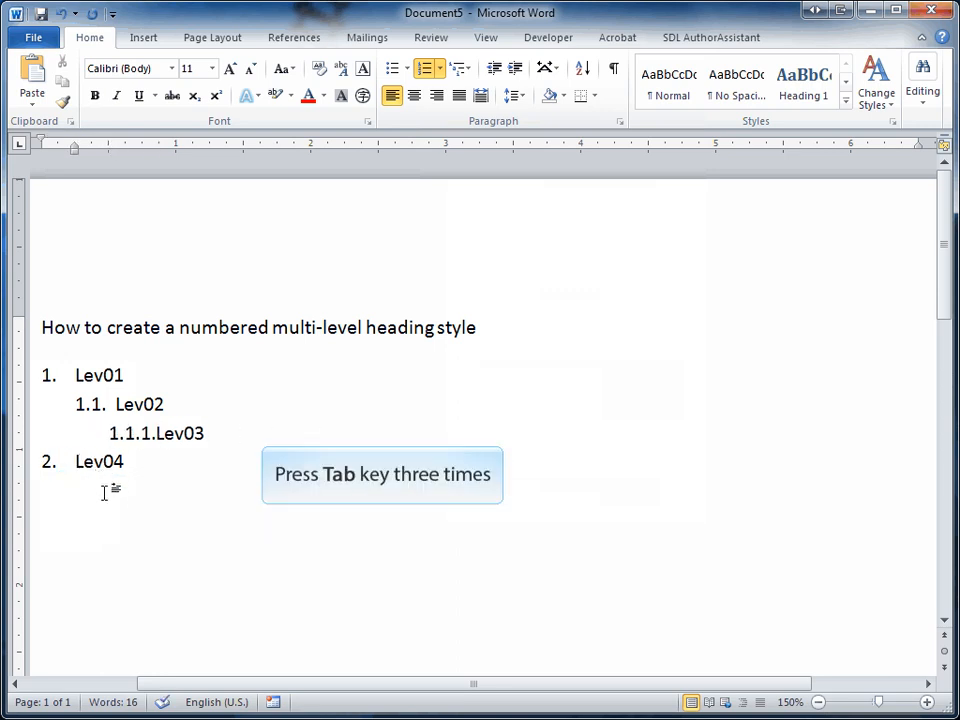
pyautogui.press('Tab')
pyautogui.press('Tab')
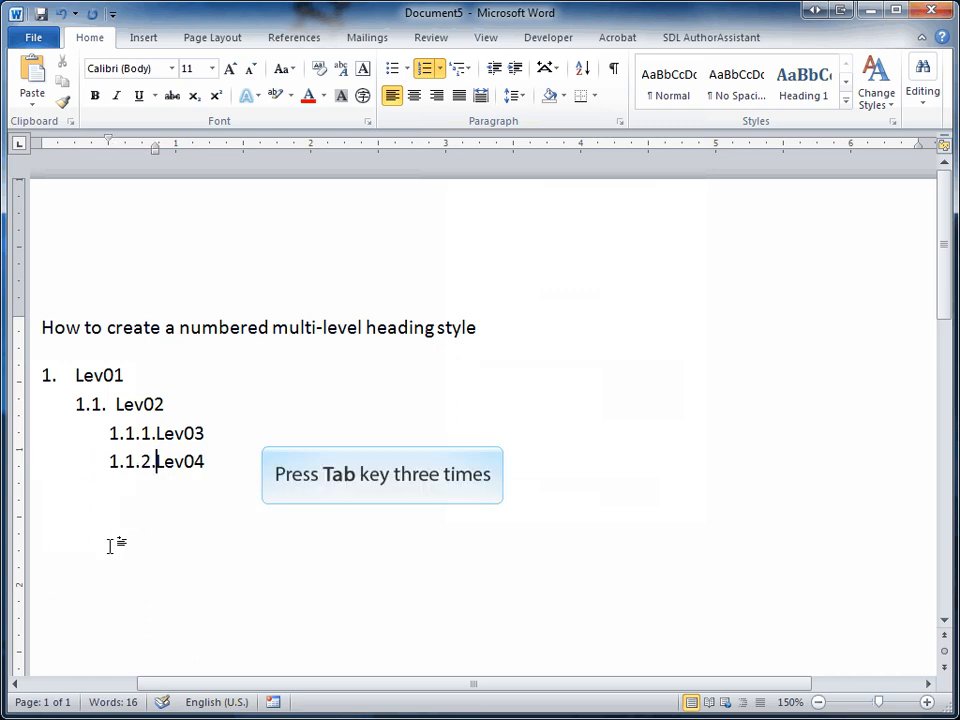
pyautogui.press('Tab')
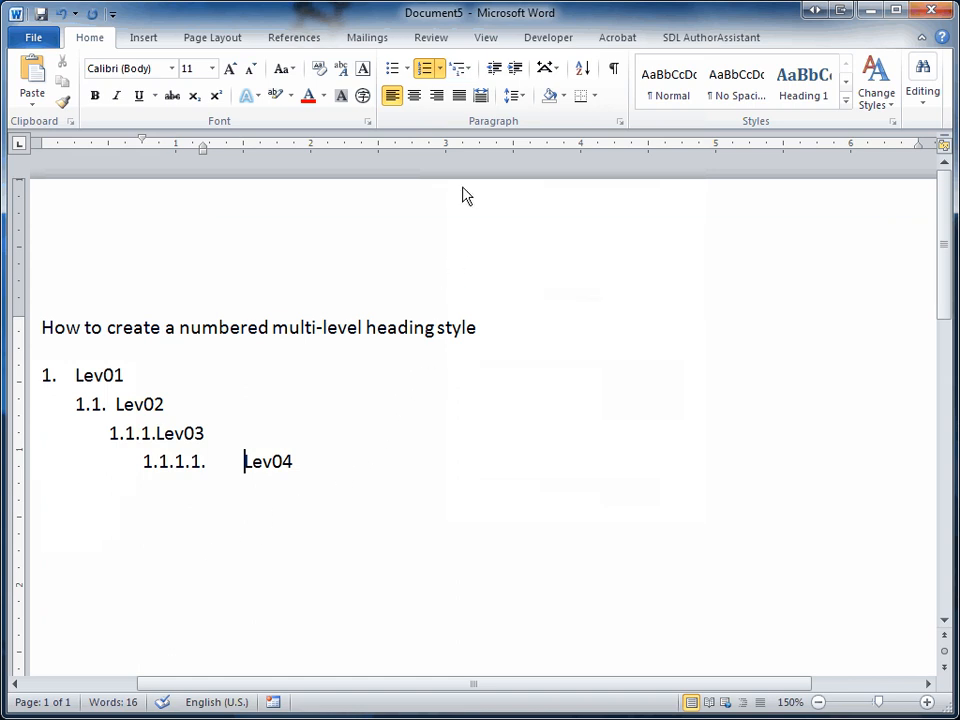
# - Start defining a new multilevel list and have the numbers of levels 1 and 2 followed by a space
pyautogui.click(462, 69)
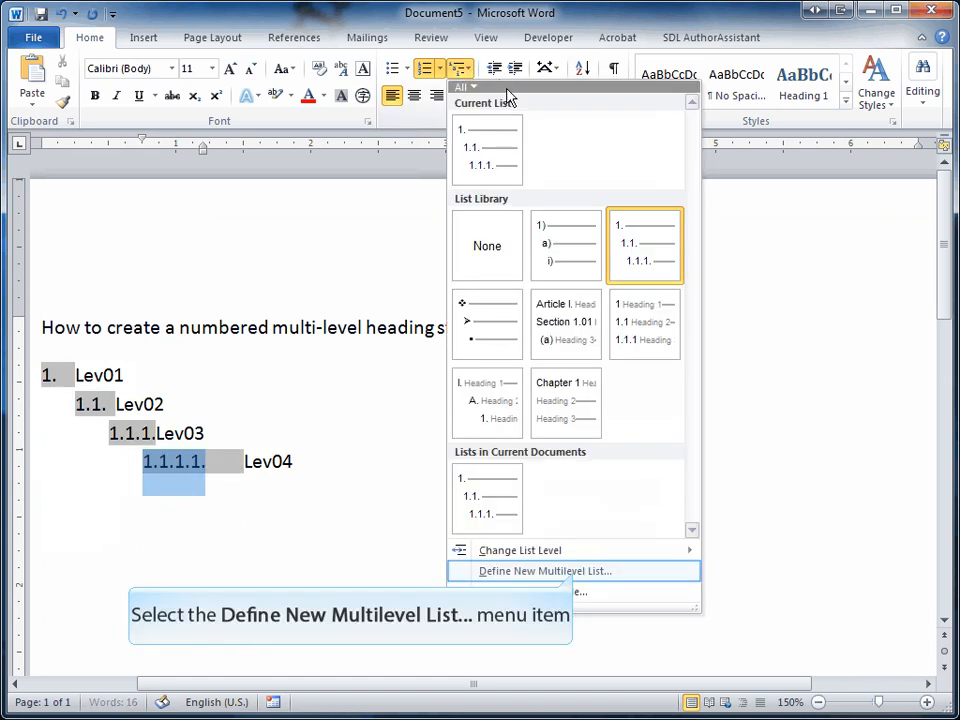
pyautogui.click(576, 572)
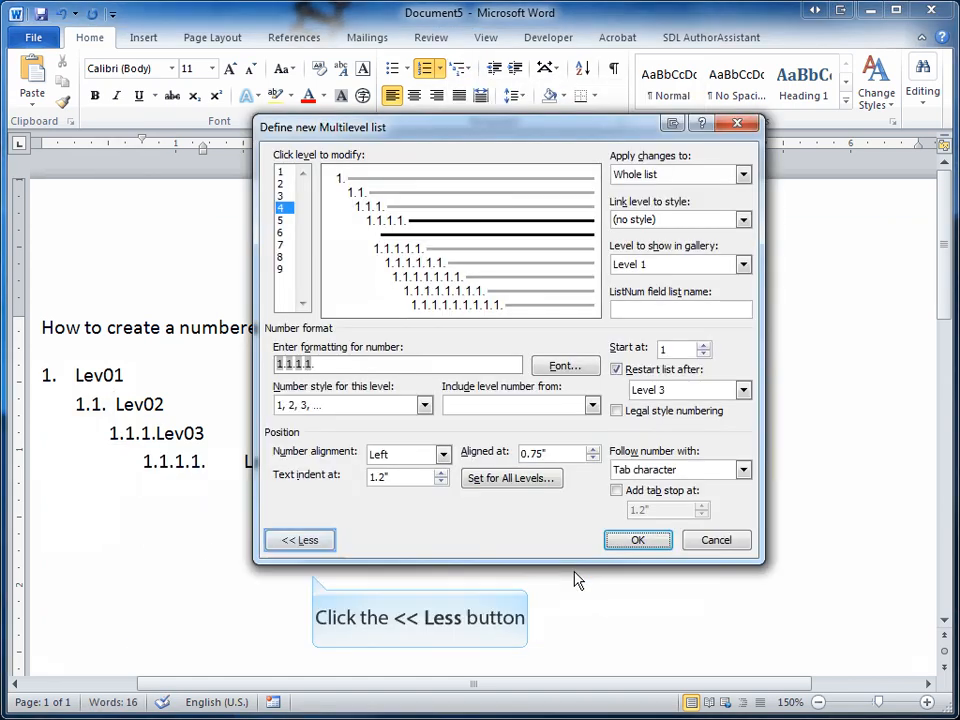
pyautogui.click(300, 541)
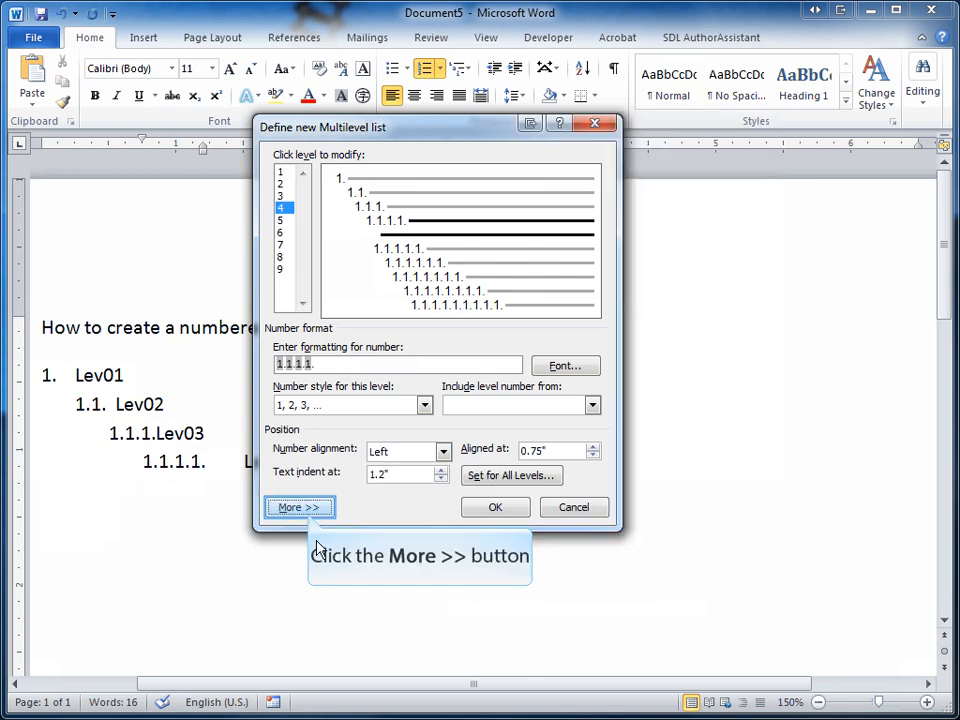
pyautogui.click(314, 508)
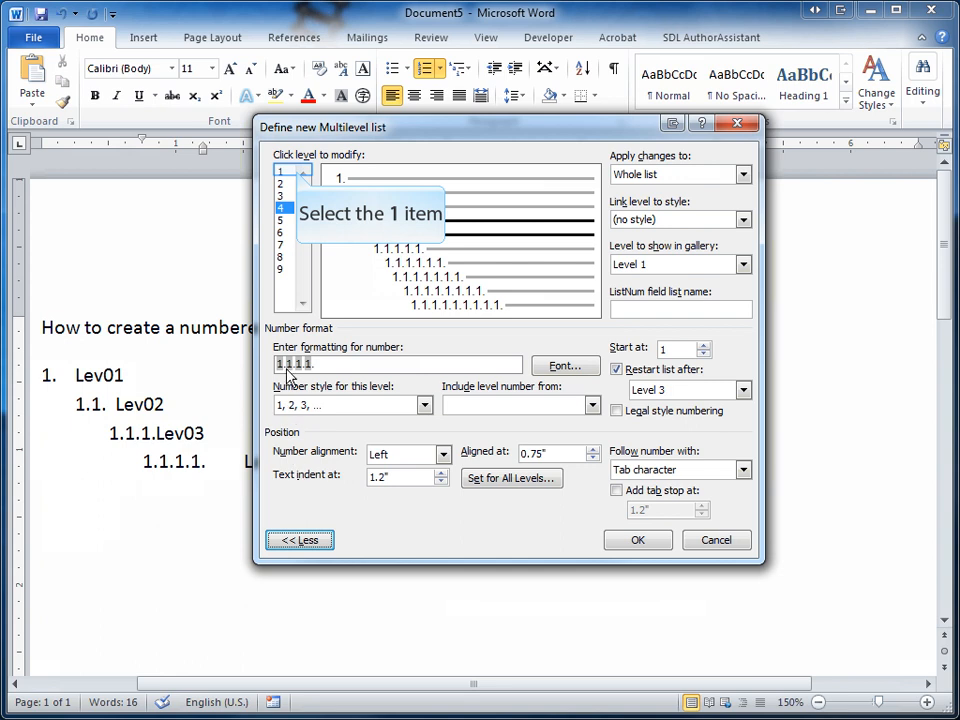
pyautogui.click(283, 173)
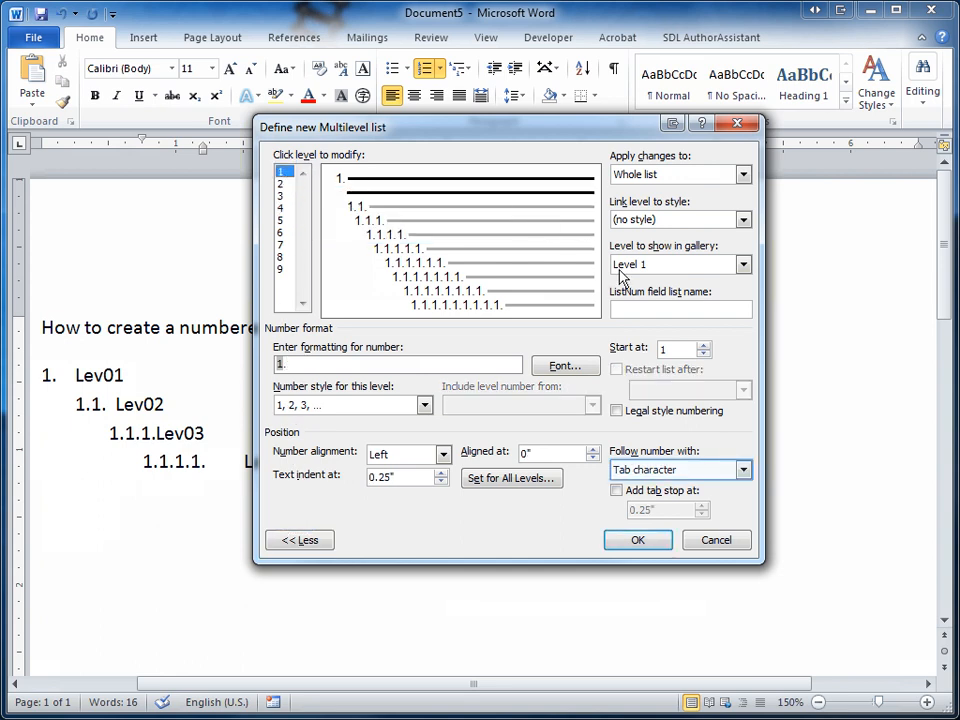
pyautogui.click(694, 476)
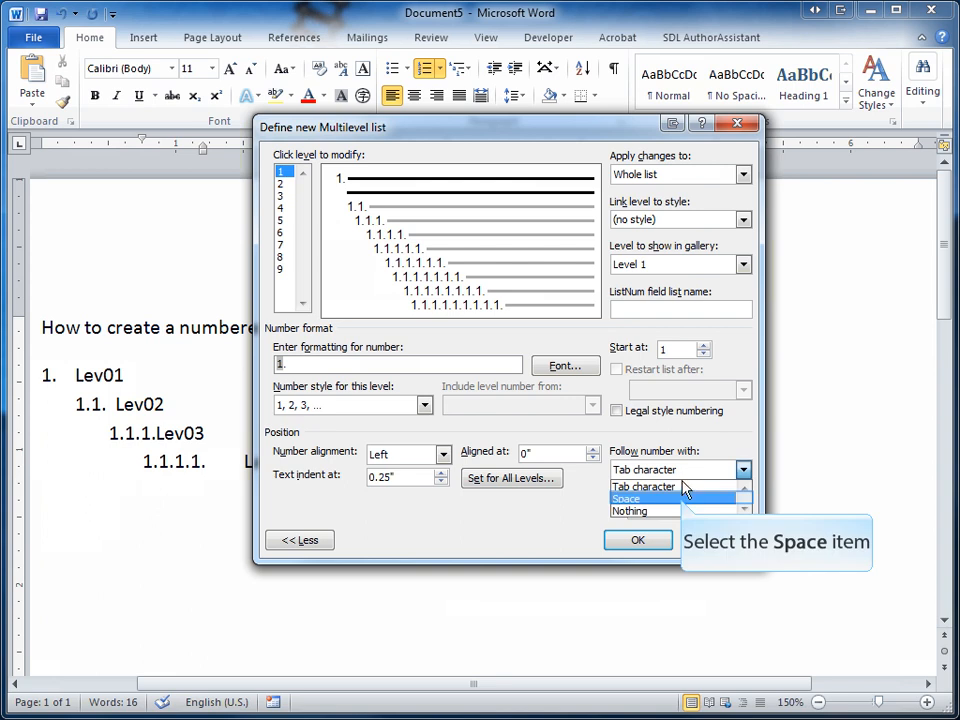
pyautogui.click(683, 499)
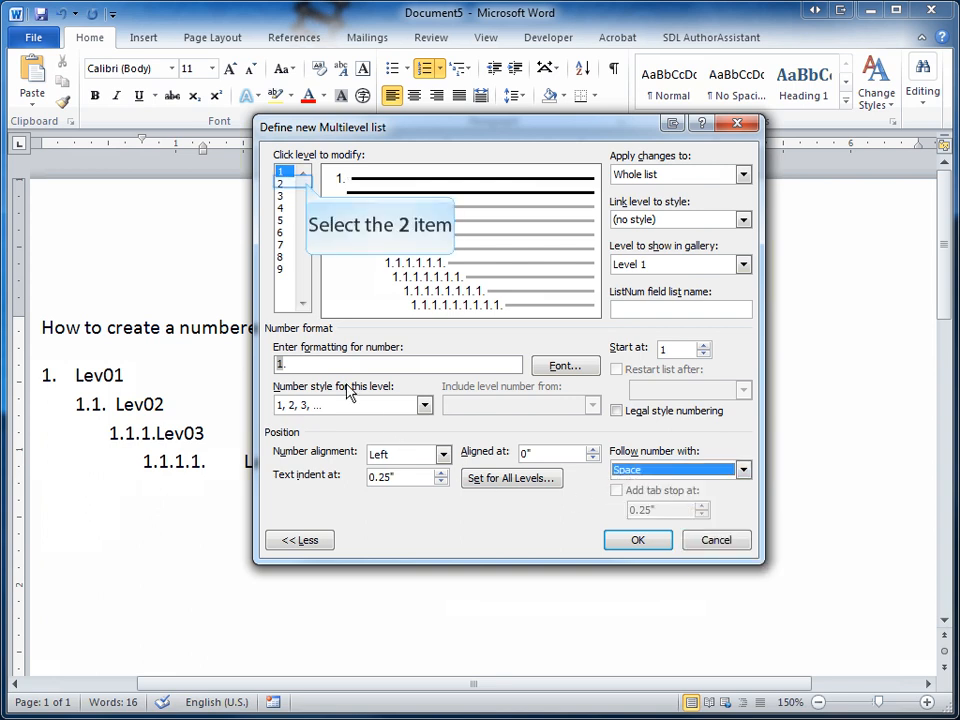
pyautogui.click(282, 184)
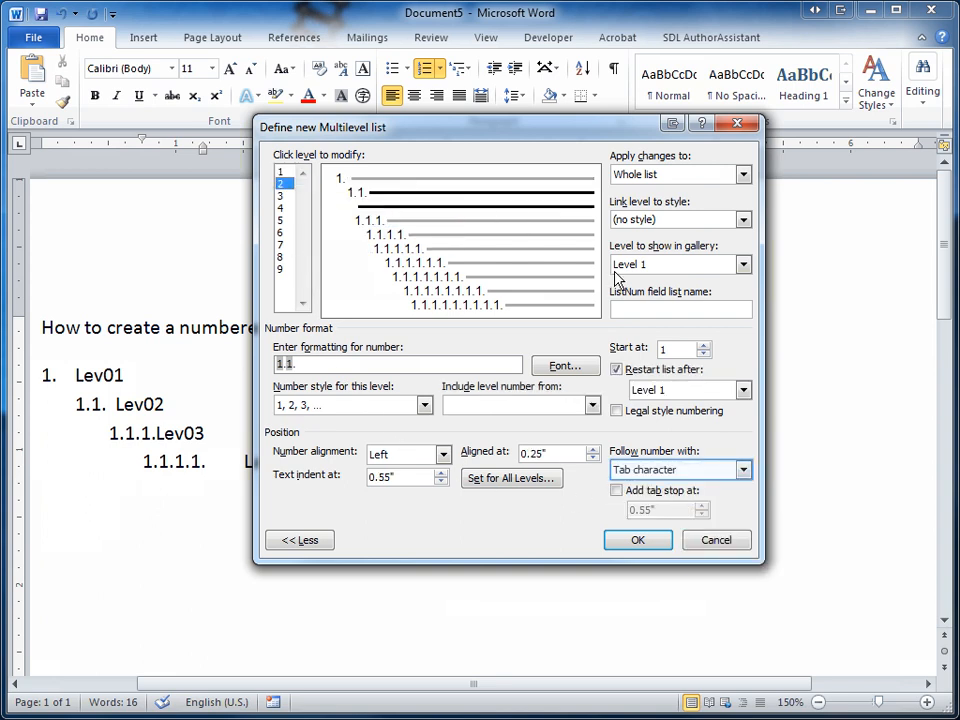
pyautogui.click(696, 474)
pyautogui.click(694, 500)
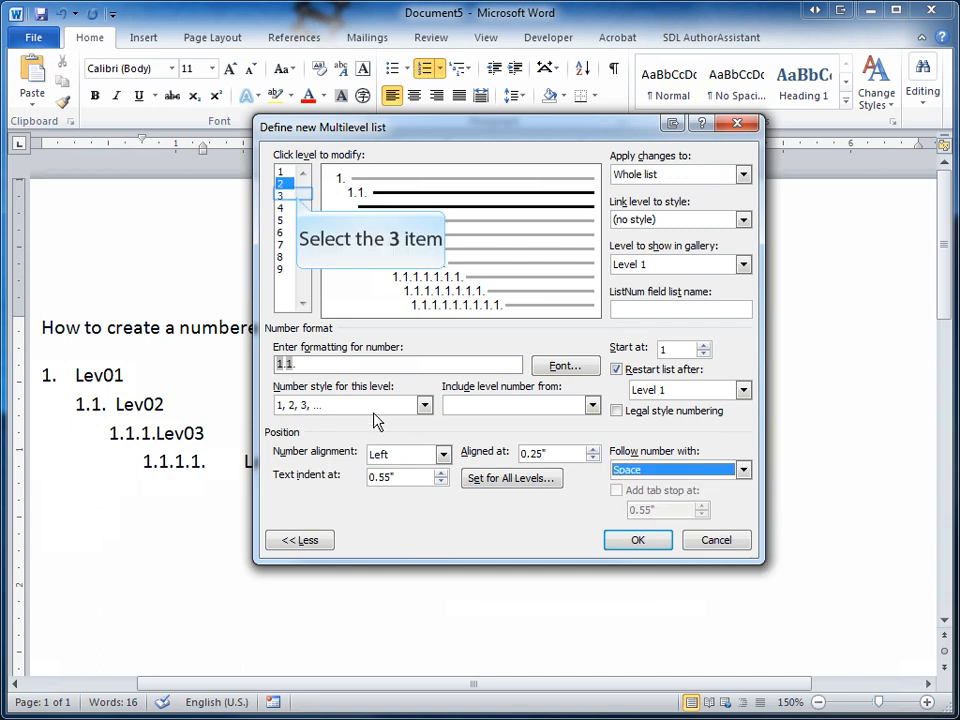
# - Set the numbers of levels 3 and 4 to be followed by a space and apply the list definition
pyautogui.click(283, 196)
pyautogui.click(700, 469)
pyautogui.click(650, 498)
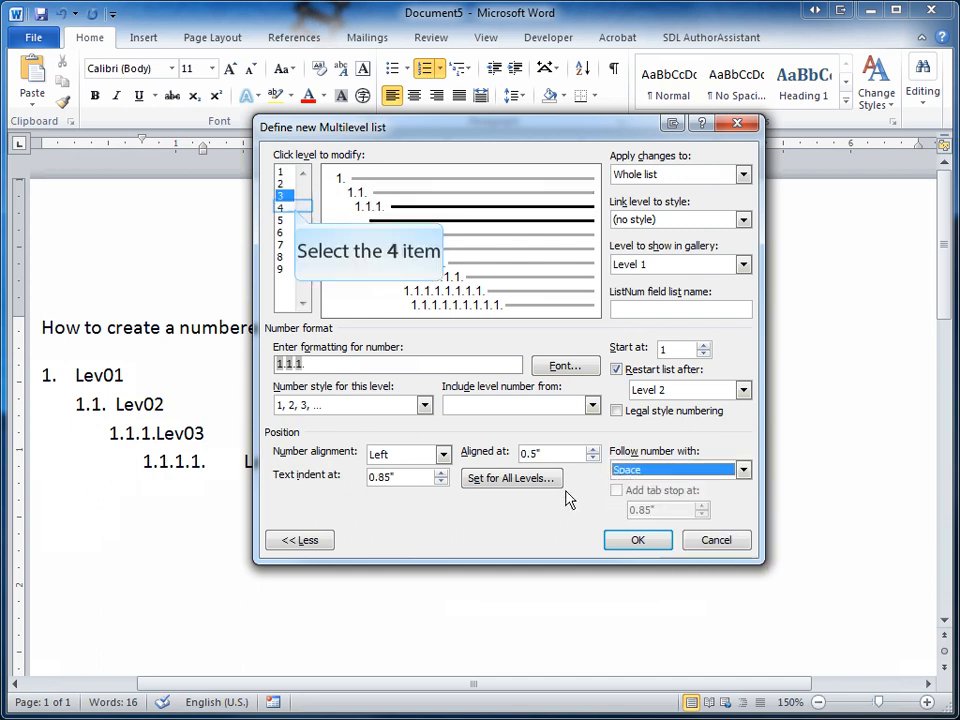
pyautogui.click(281, 208)
pyautogui.click(702, 470)
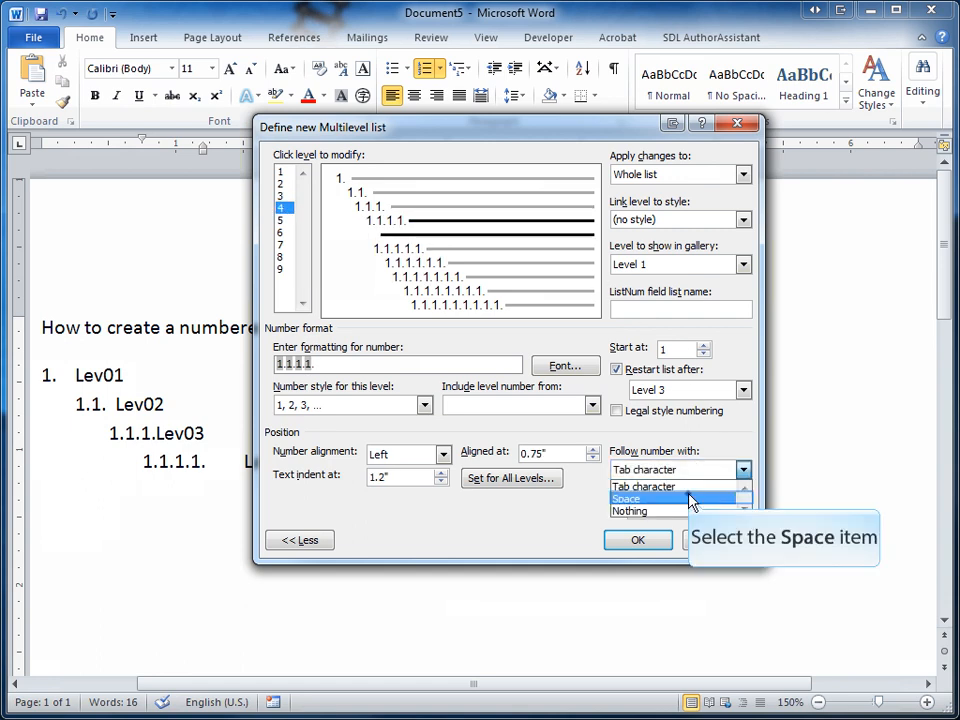
pyautogui.click(650, 498)
pyautogui.click(637, 540)
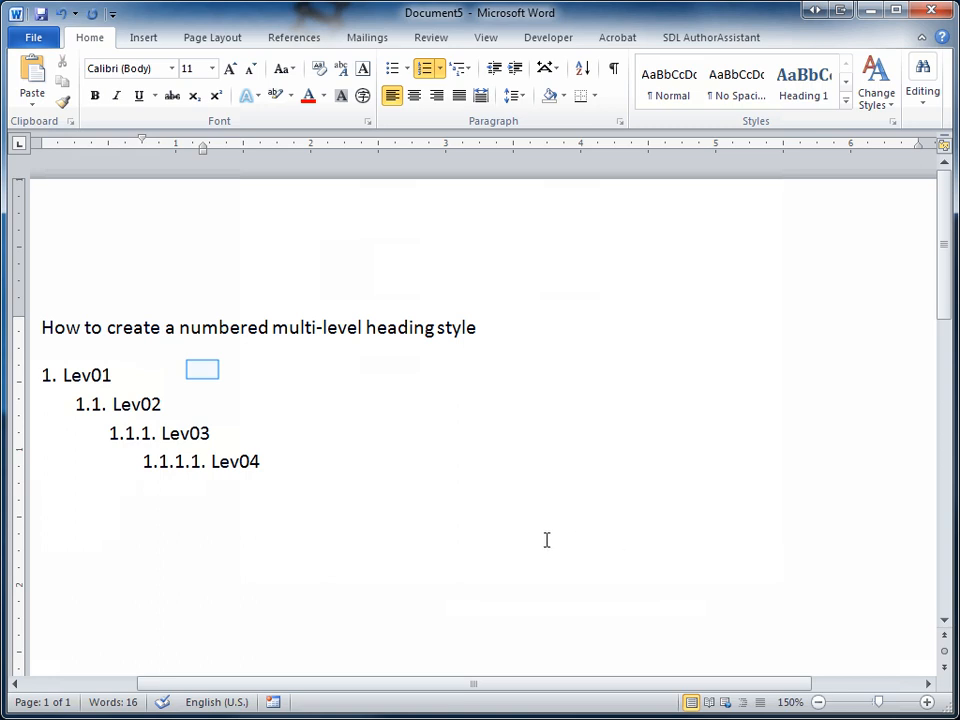
# - Save the Lev01 line's formatting as a new quick style named Heading Numbered01, copying the name for reuse
pyautogui.click(204, 373)
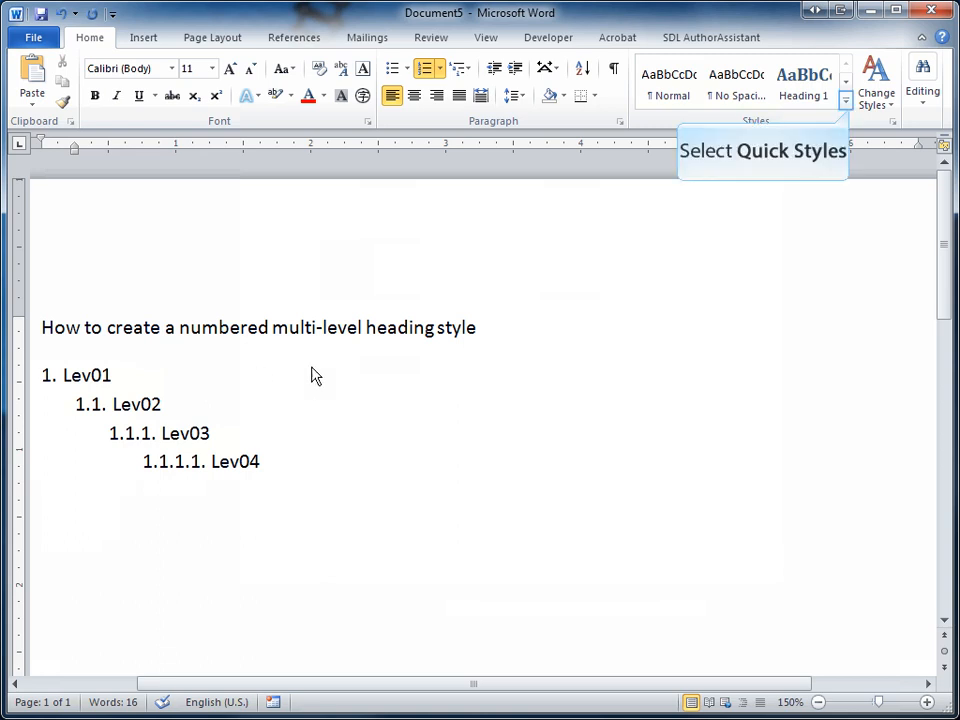
pyautogui.click(846, 105)
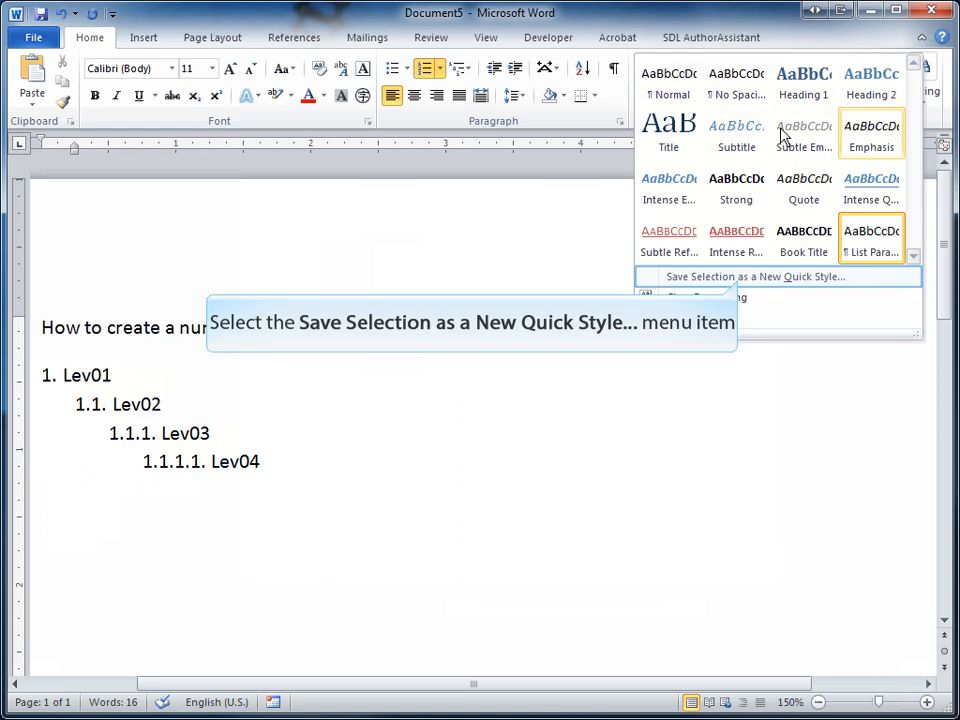
pyautogui.click(740, 277)
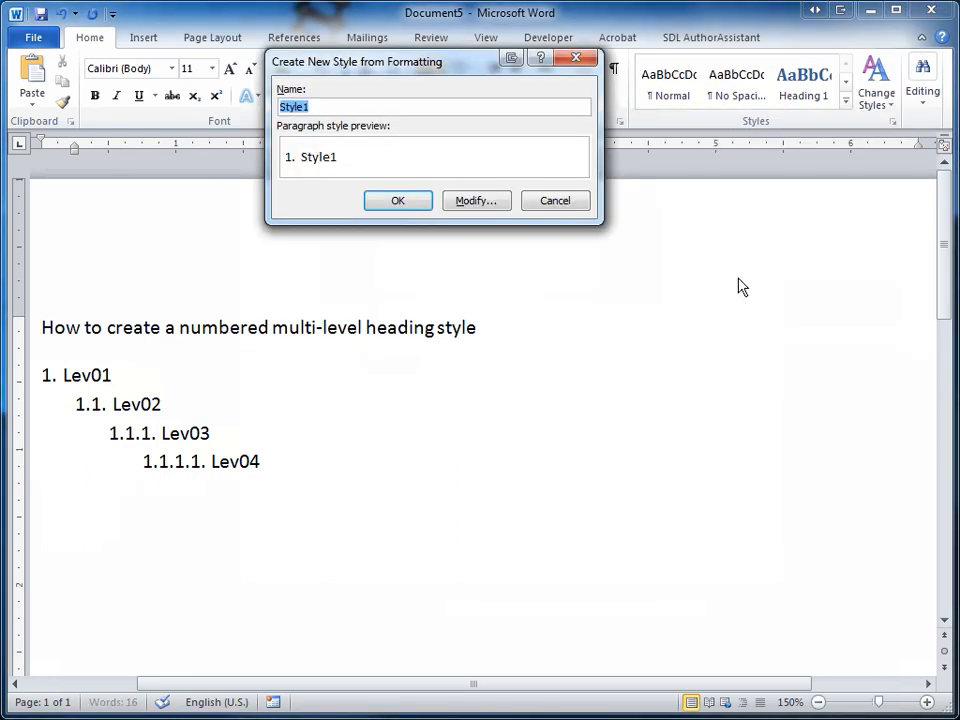
pyautogui.write('Heading Numbered01')
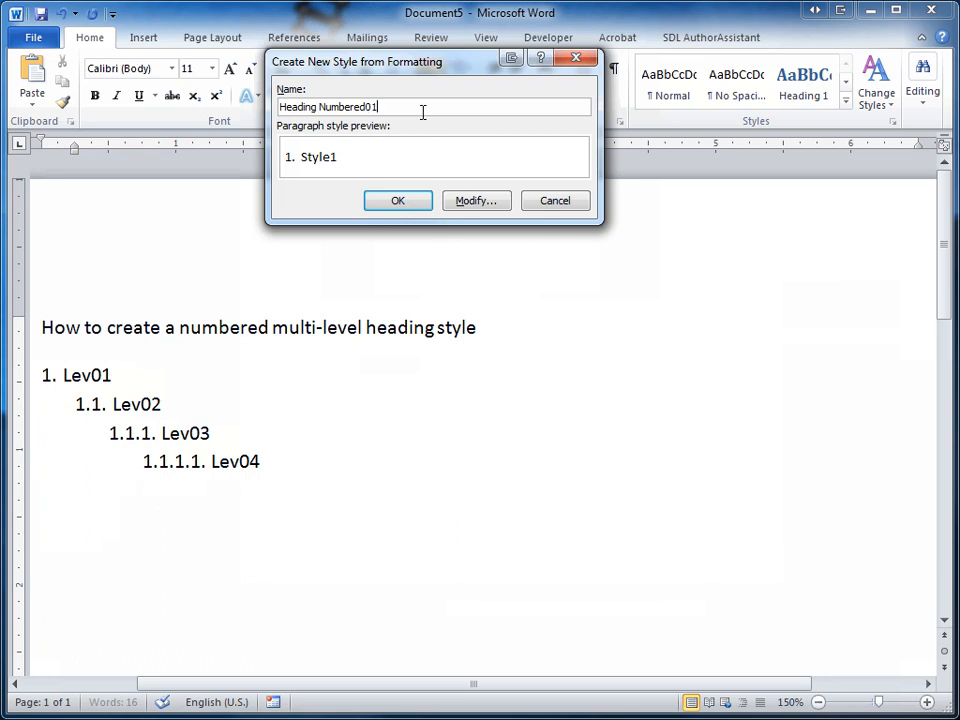
pyautogui.moveTo(403, 105); pyautogui.dragTo(259, 124)
pyautogui.hotkey('ctrl', 'c')
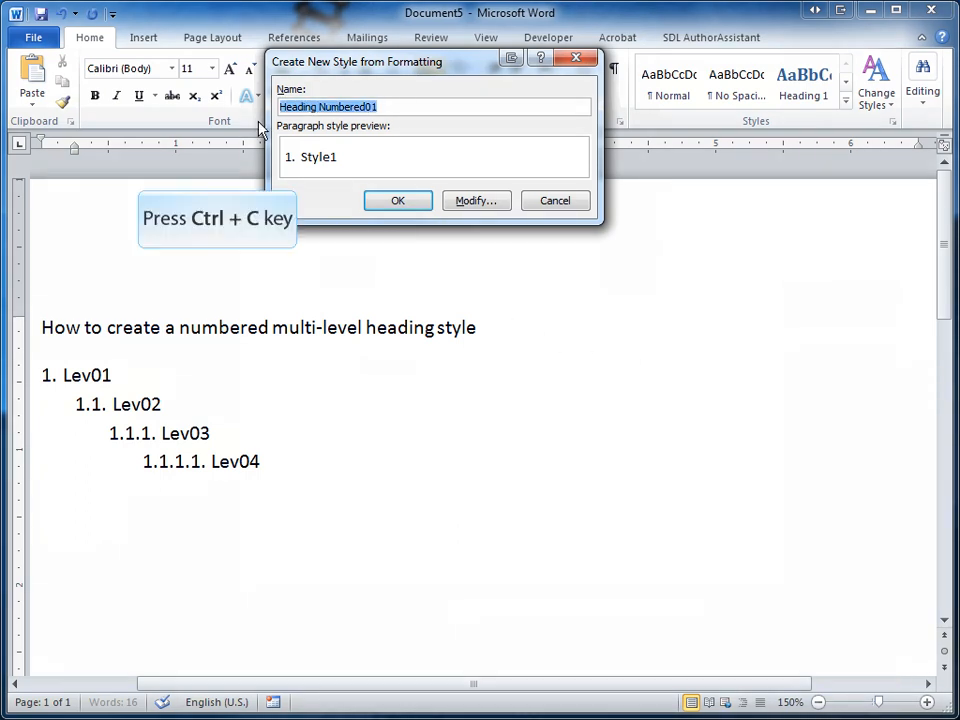
pyautogui.click(400, 203)
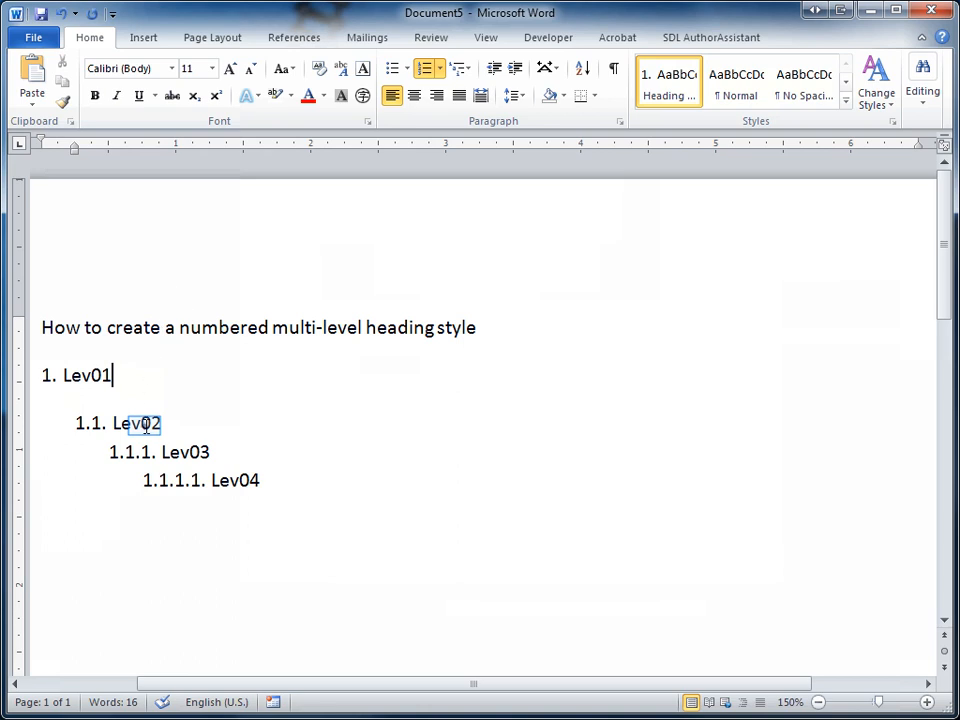
# - Save the Lev02 line's formatting as a new quick style named Heading Numbered02
pyautogui.click(143, 422)
pyautogui.click(846, 103)
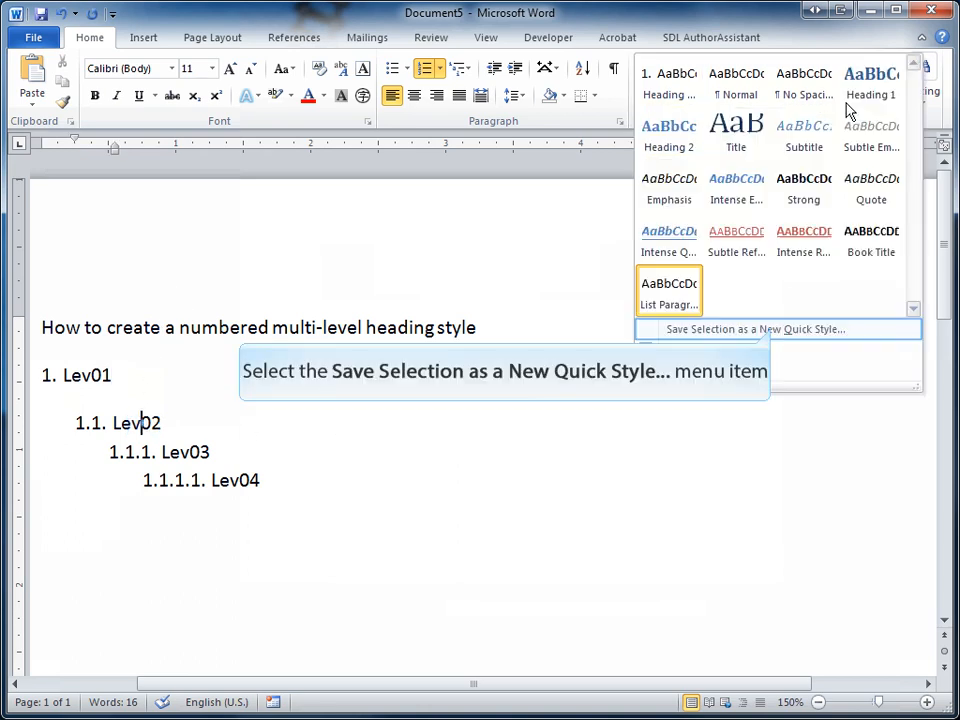
pyautogui.click(773, 332)
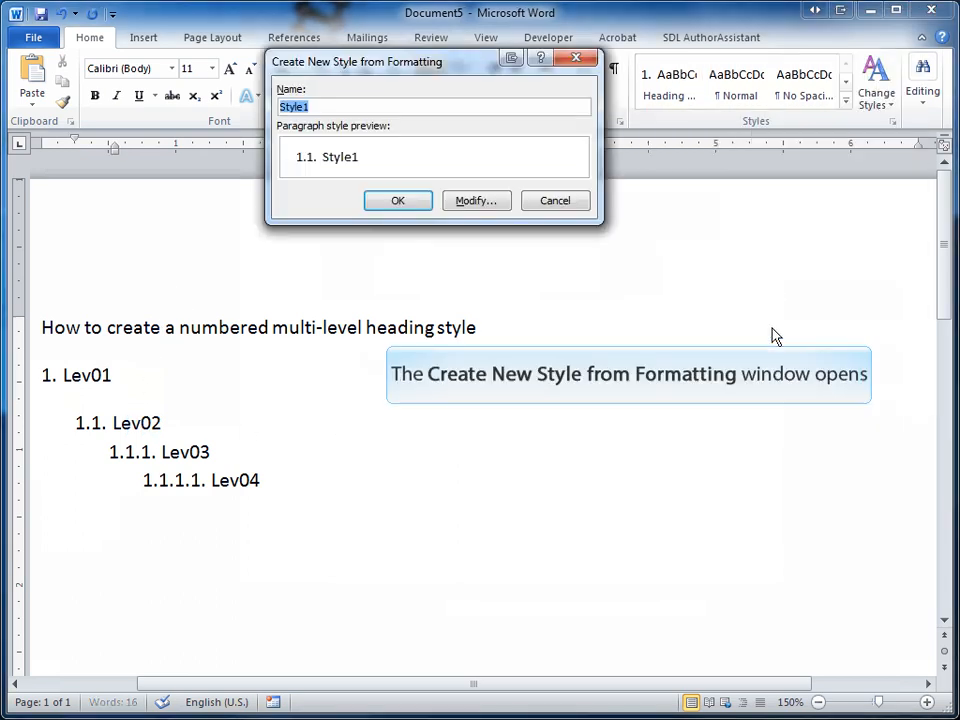
pyautogui.hotkey('ctrl', 'v')
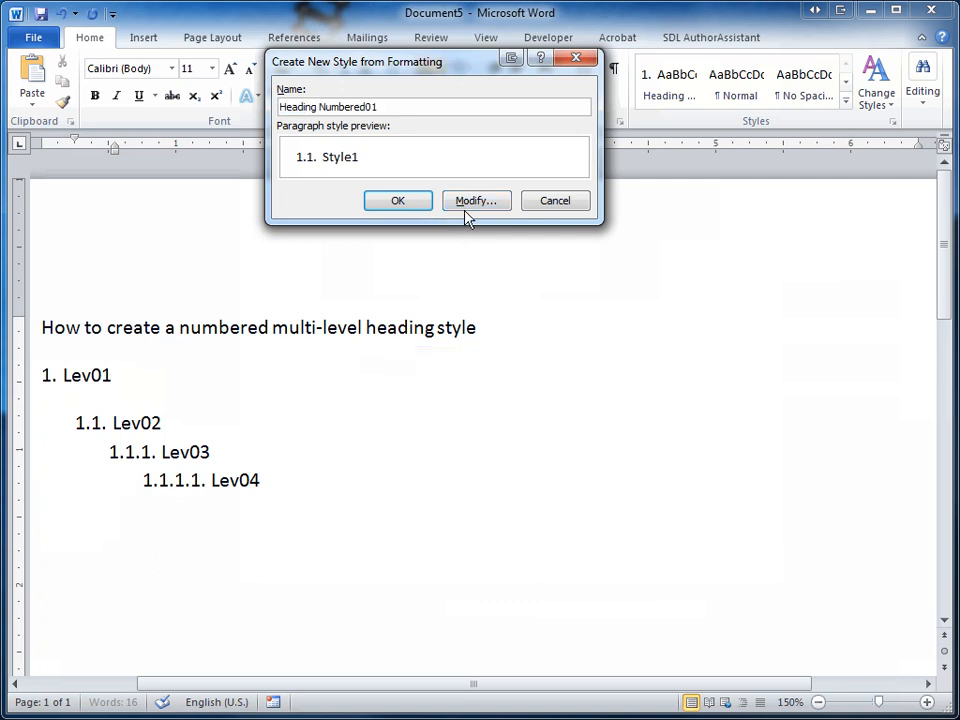
pyautogui.press('BackSpace')
pyautogui.write('2')
pyautogui.click(398, 201)
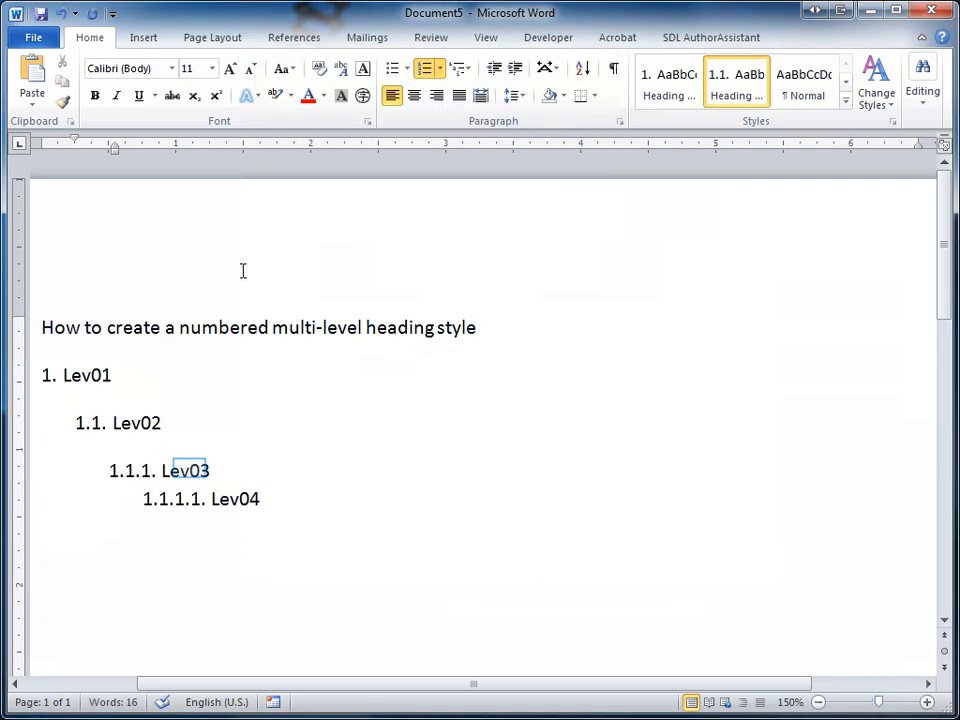
# - Save the Lev03 line's formatting as a new quick style named Heading Numbered03
pyautogui.click(190, 469)
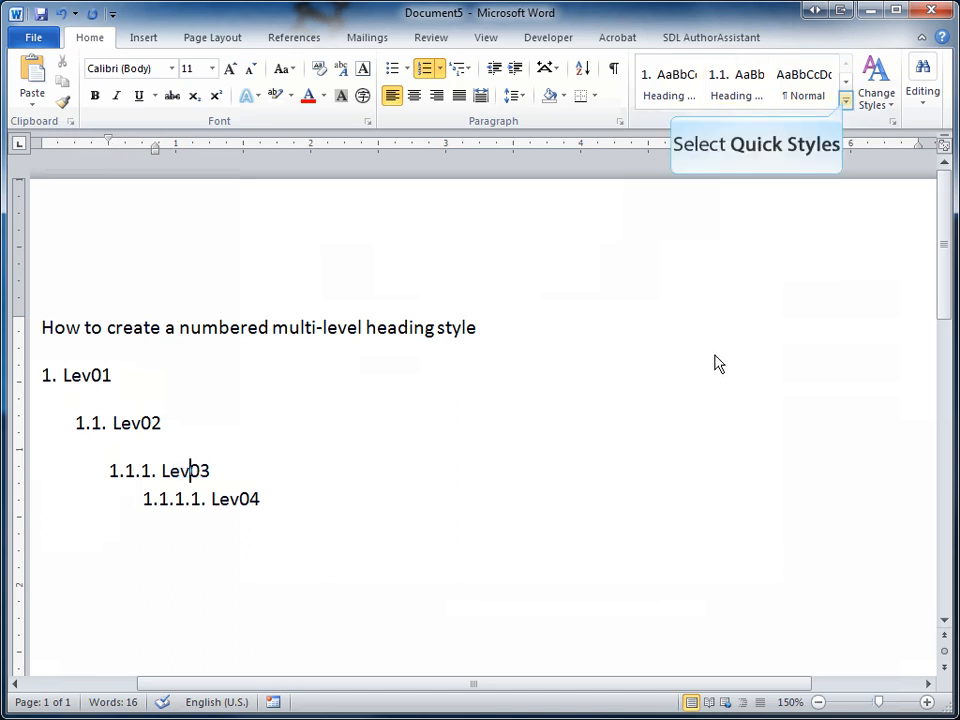
pyautogui.click(845, 103)
pyautogui.click(776, 332)
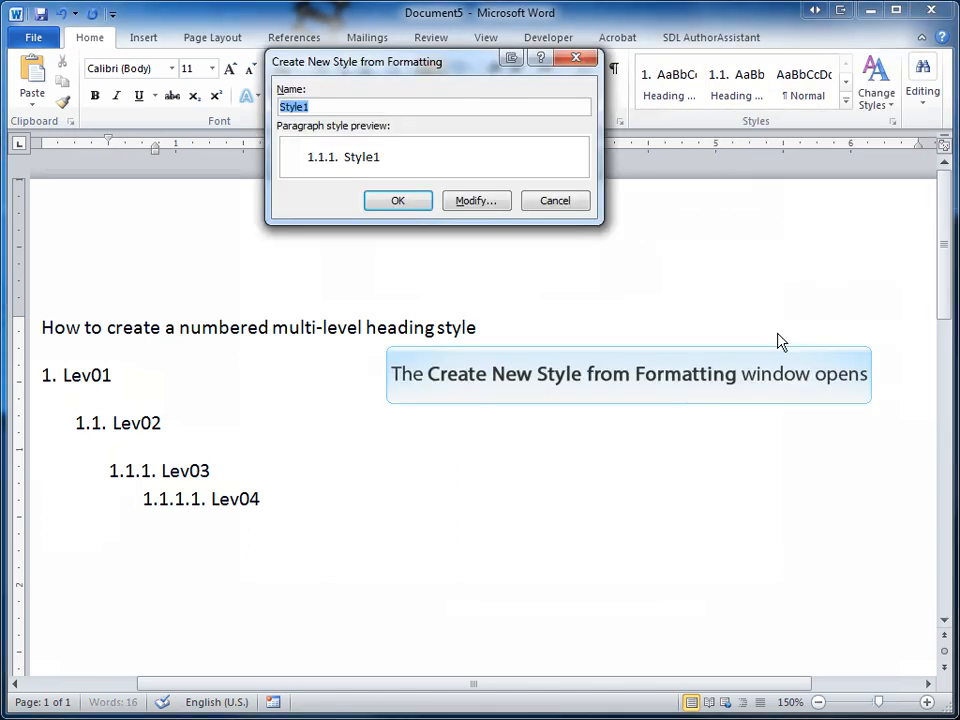
pyautogui.hotkey('ctrl', 'v')
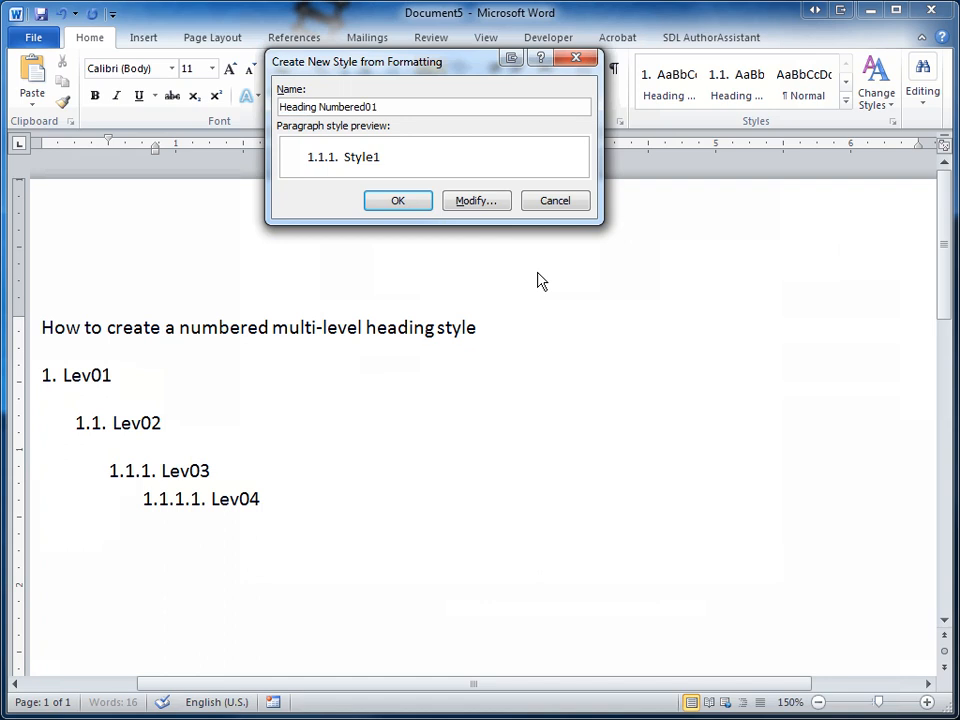
pyautogui.press('BackSpace')
pyautogui.write('3')
pyautogui.click(412, 203)
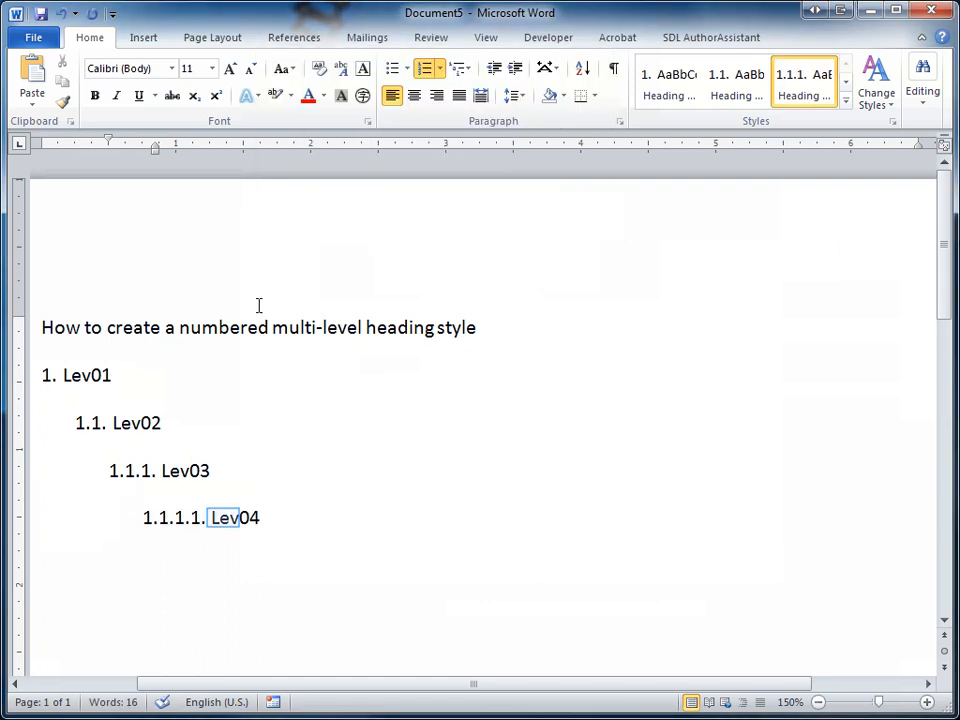
# - Save the Lev04 line's formatting as a new quick style named Heading Numbered04
pyautogui.click(168, 518)
pyautogui.click(239, 518)
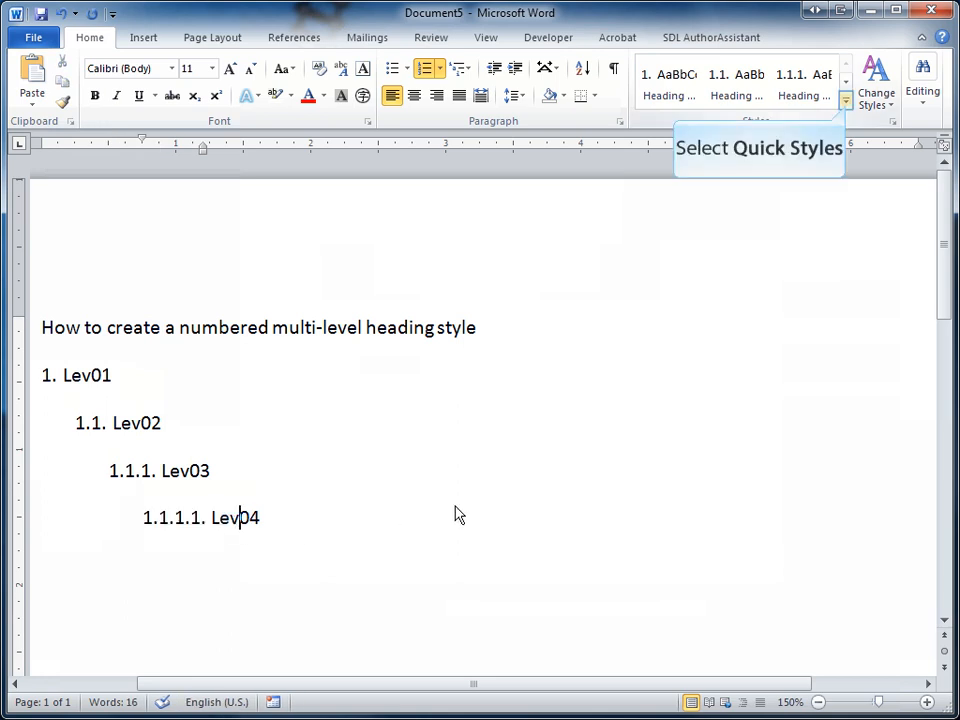
pyautogui.click(845, 101)
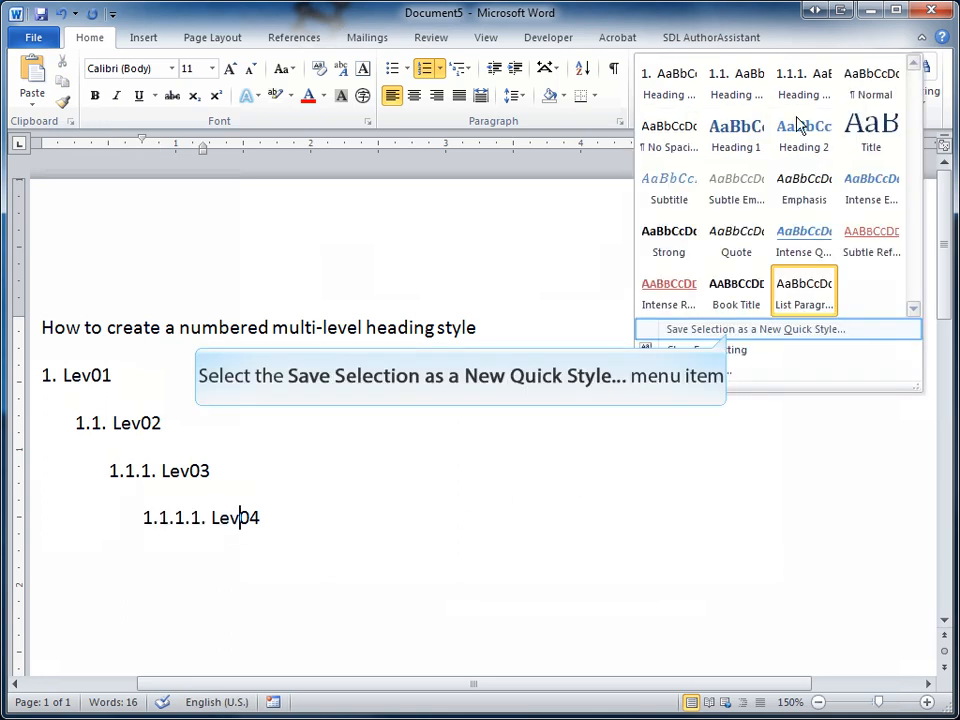
pyautogui.click(730, 330)
pyautogui.hotkey('ctrl', 'v')
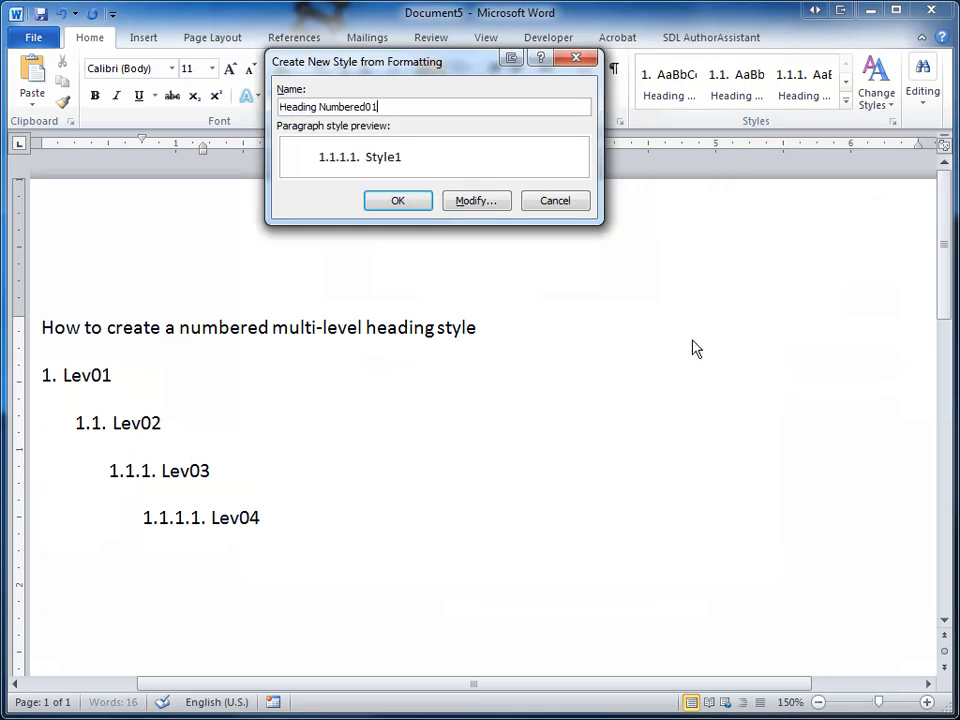
pyautogui.press('BackSpace')
pyautogui.write('4')
pyautogui.click(421, 201)
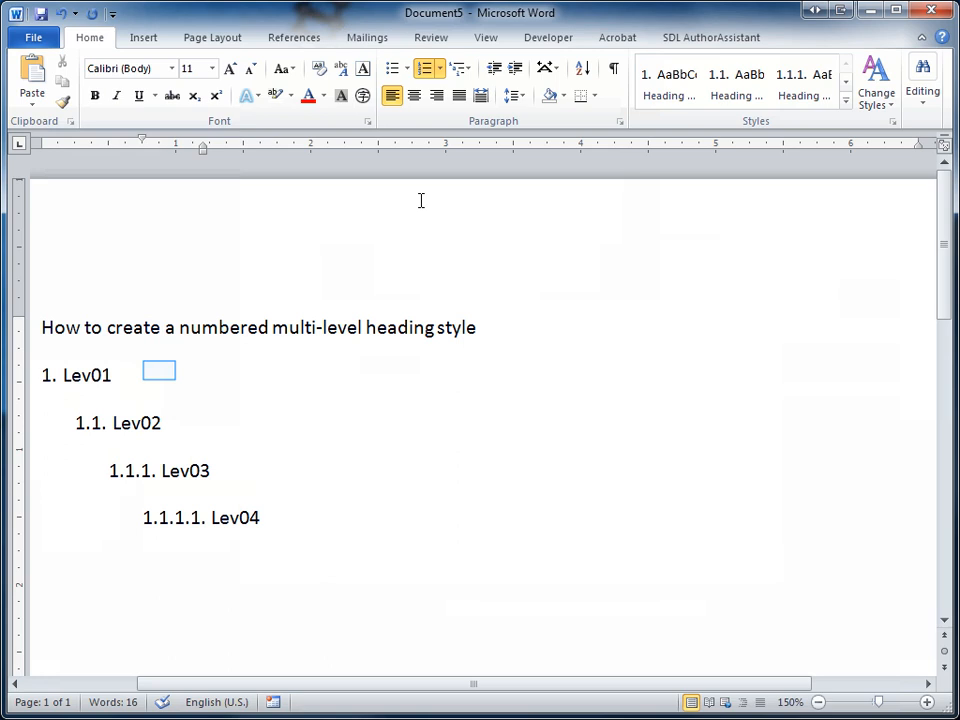
# - Modify the Lev01 line's Heading Numbered01 style to HP Simplified, size 16, bold, with Light Blue font color
pyautogui.click(161, 372)
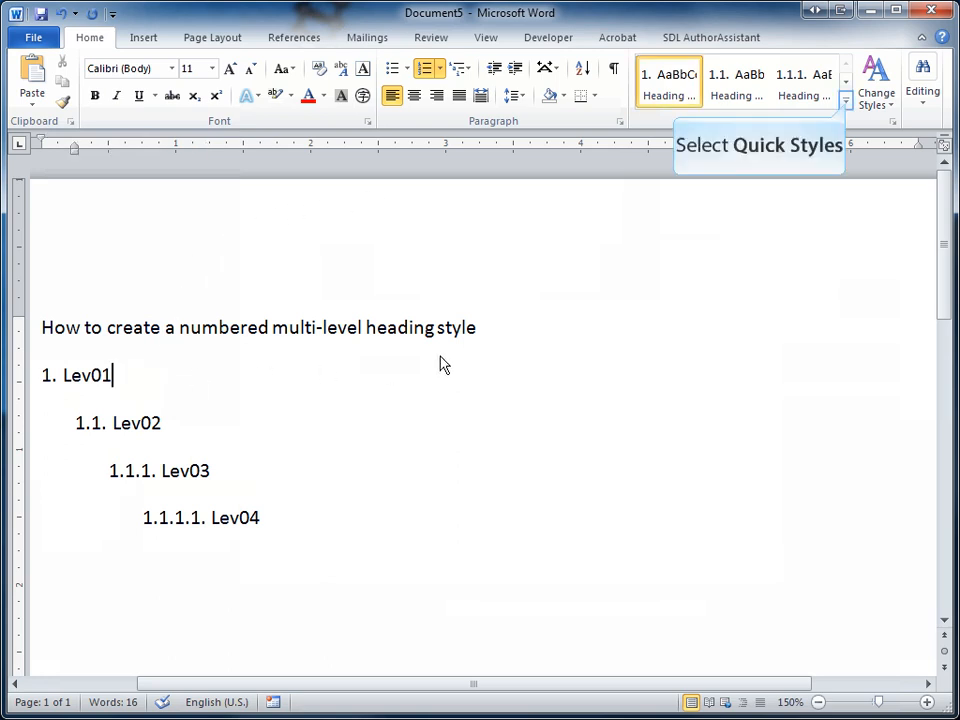
pyautogui.click(846, 101)
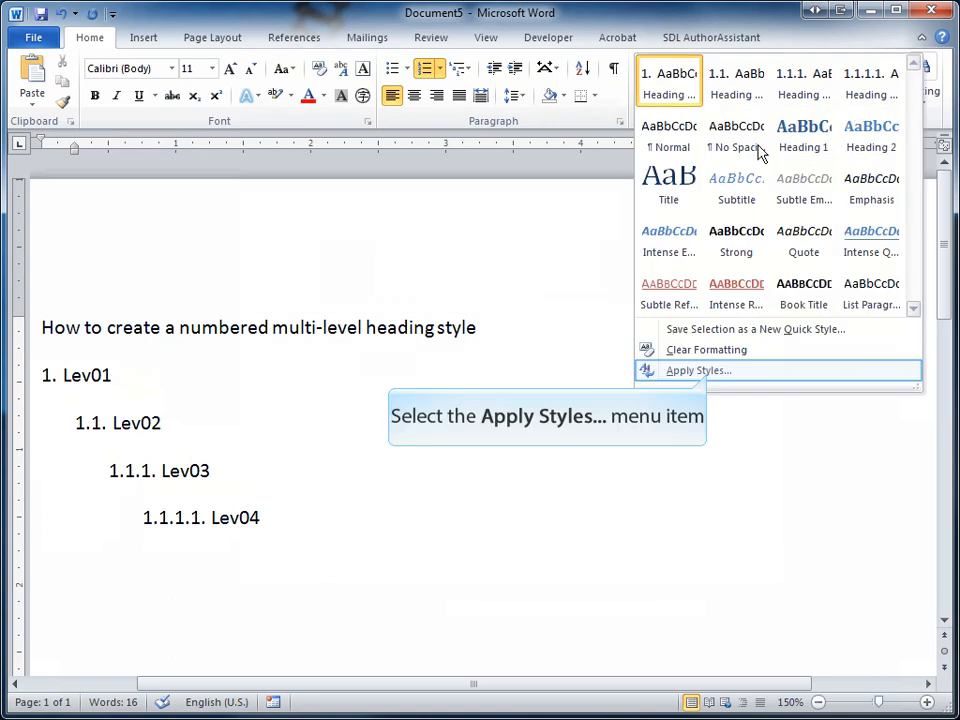
pyautogui.click(713, 376)
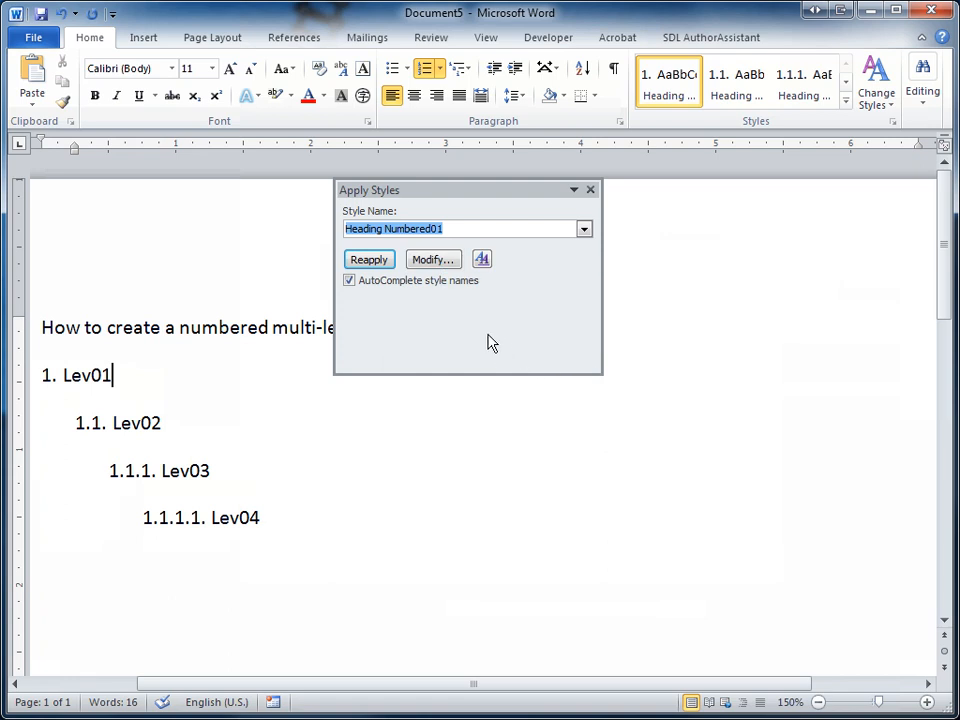
pyautogui.click(431, 260)
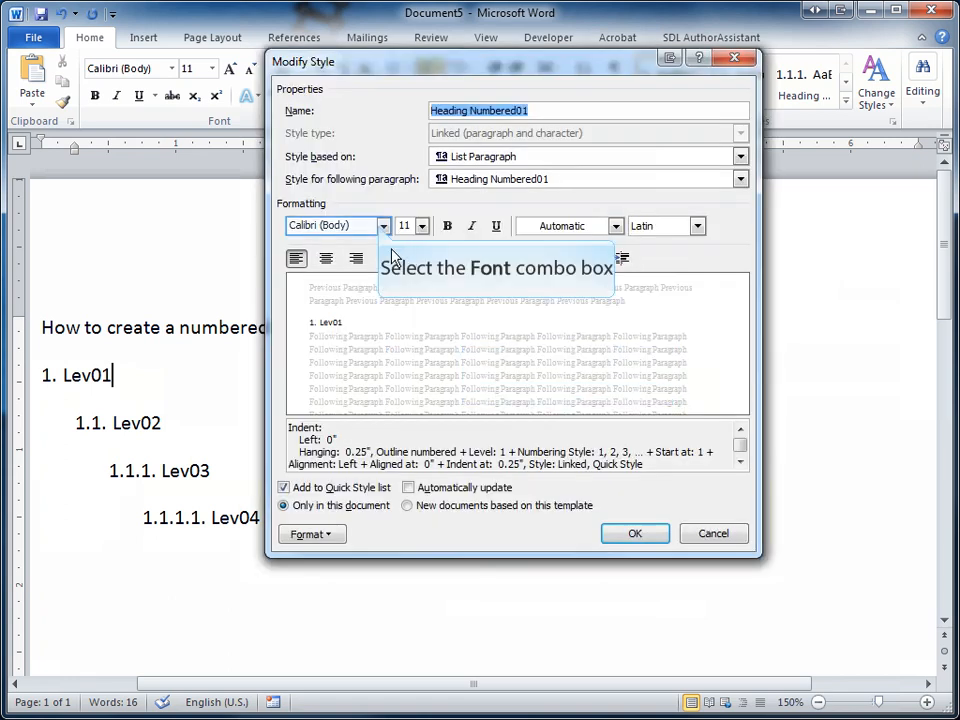
pyautogui.click(381, 226)
pyautogui.click(390, 331)
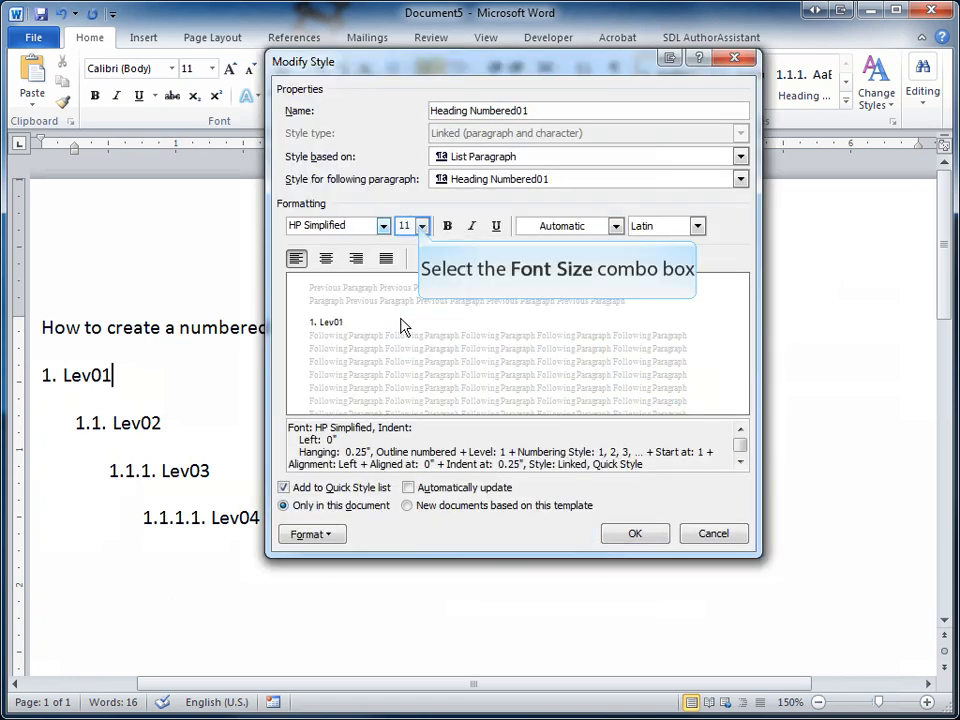
pyautogui.click(421, 226)
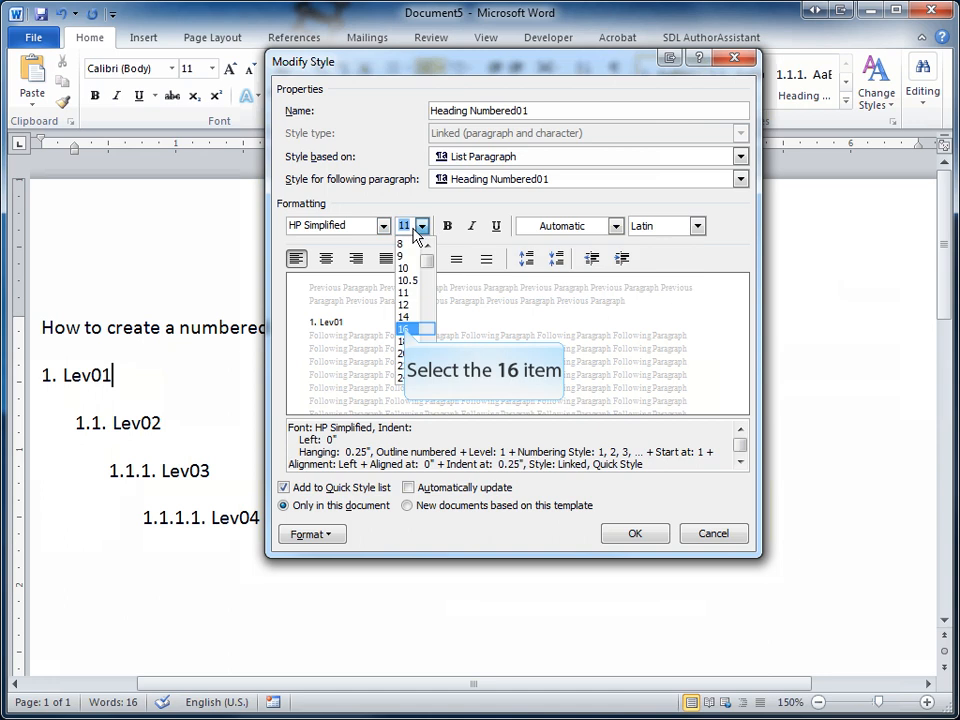
pyautogui.click(403, 329)
pyautogui.click(447, 226)
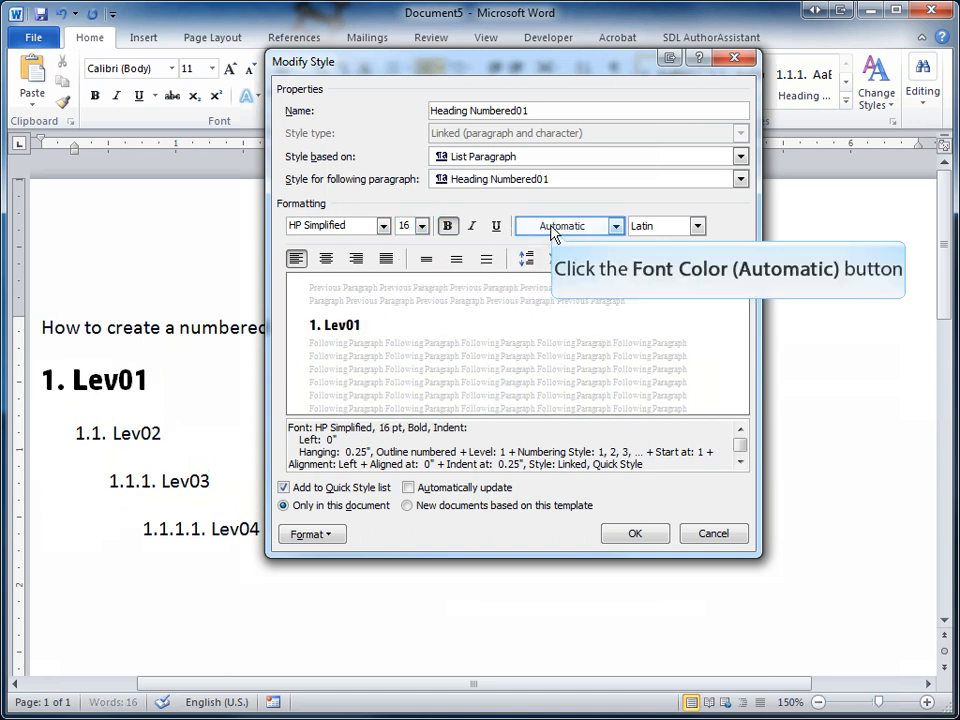
pyautogui.click(615, 226)
pyautogui.click(621, 383)
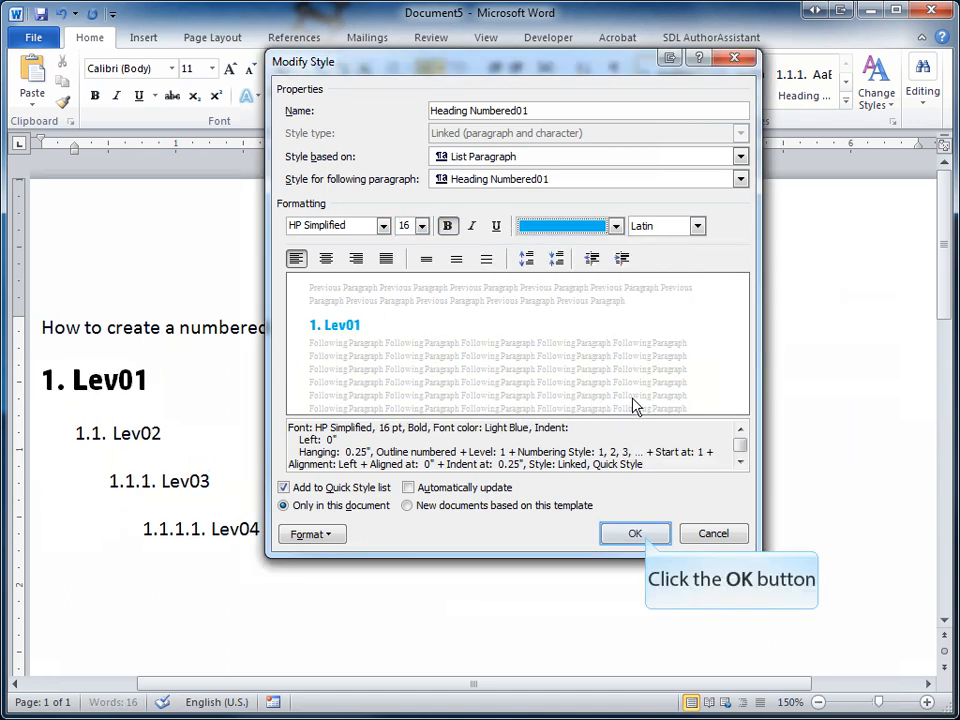
pyautogui.click(645, 538)
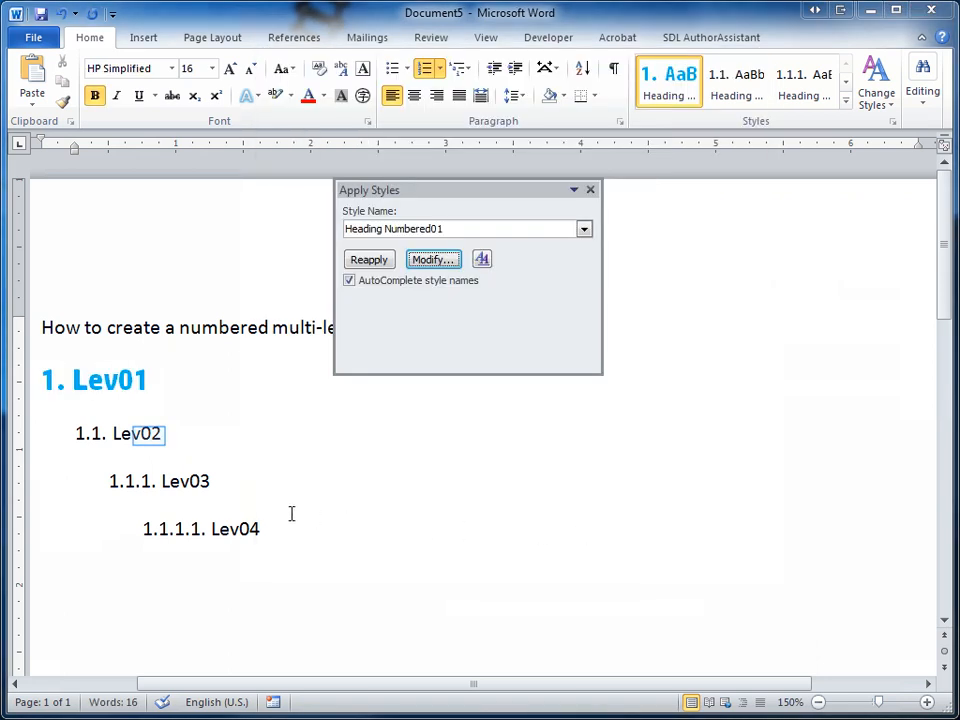
# - Modify the Lev02 line's Heading Numbered02 style to HP Simplified, size 14, bold
pyautogui.click(150, 436)
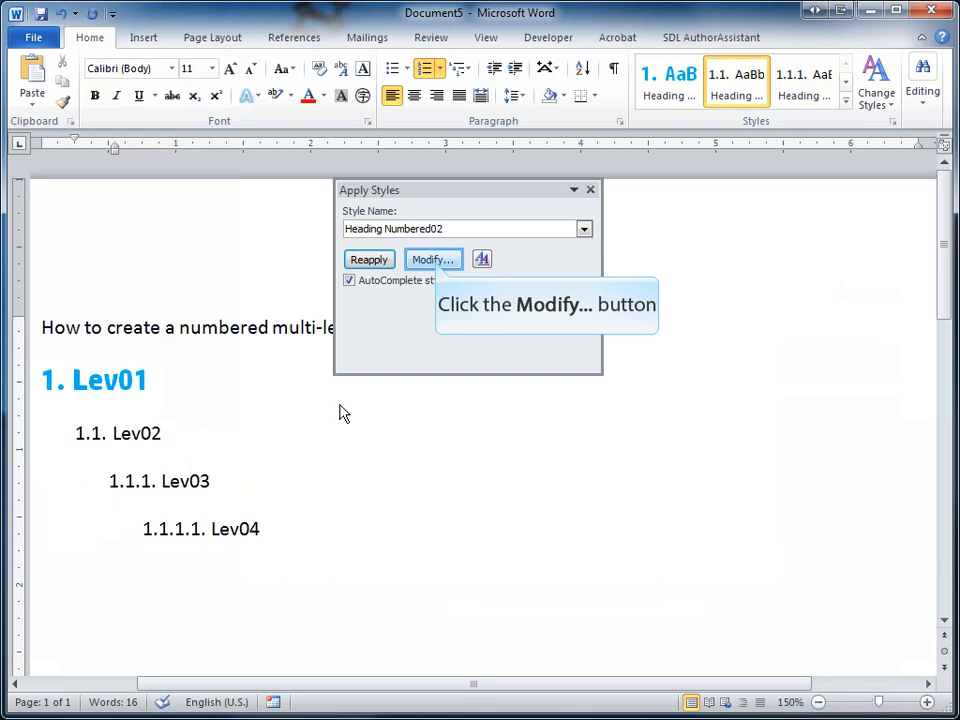
pyautogui.click(433, 260)
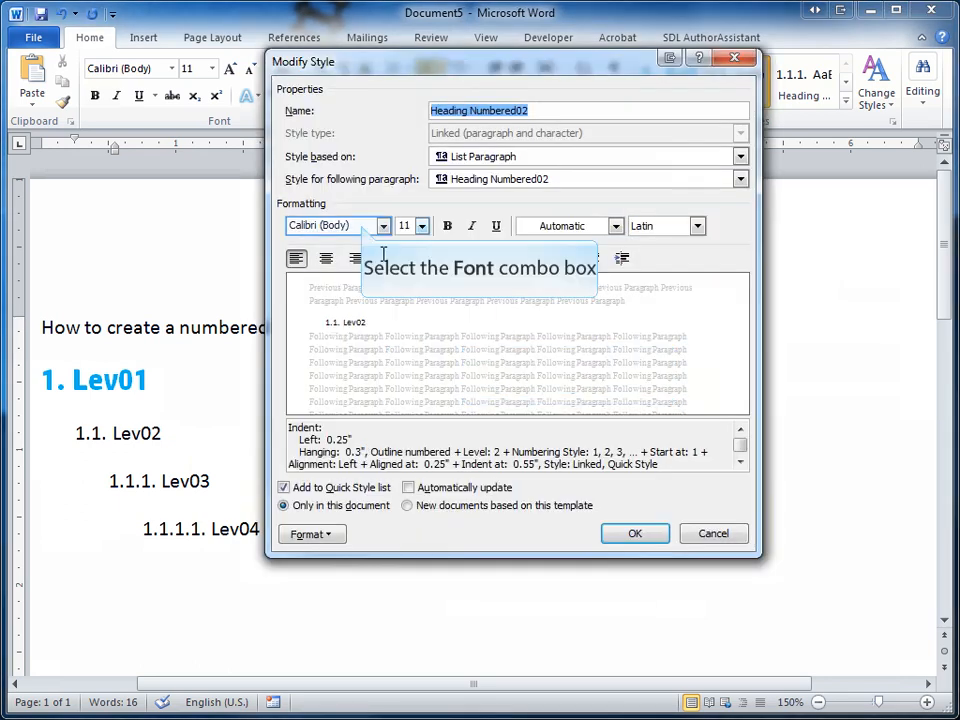
pyautogui.click(383, 225)
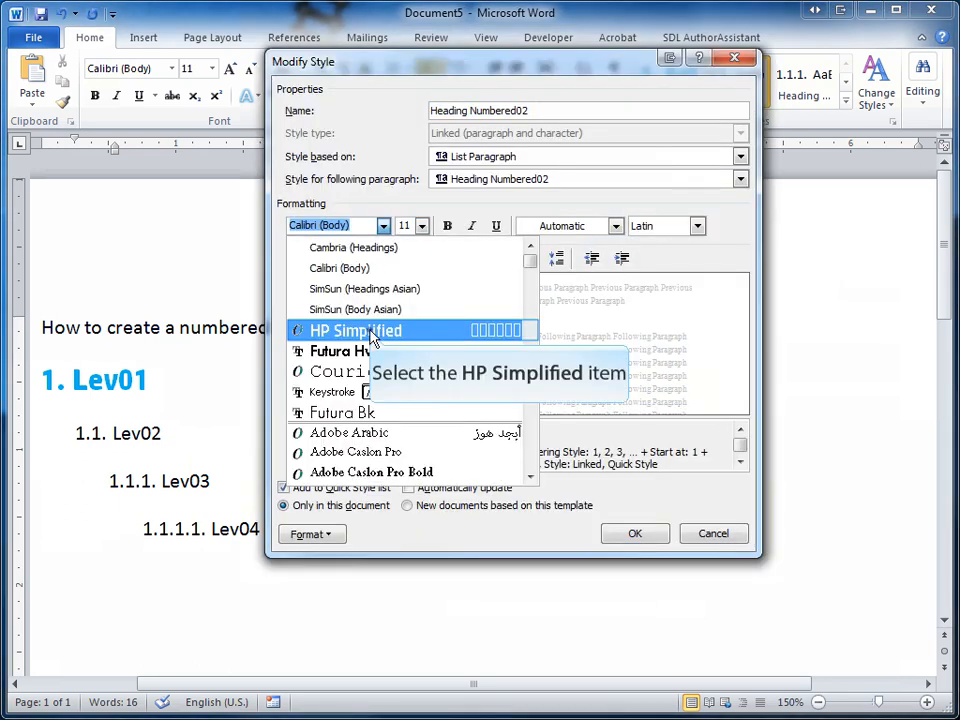
pyautogui.click(371, 333)
pyautogui.click(422, 226)
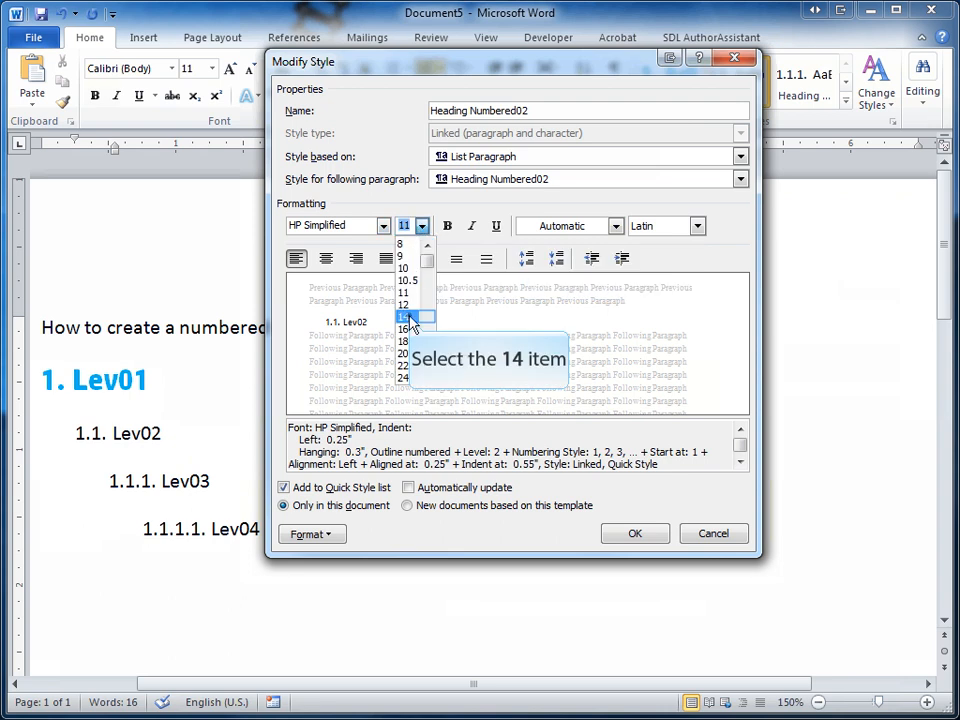
pyautogui.click(407, 316)
pyautogui.click(447, 226)
pyautogui.click(650, 535)
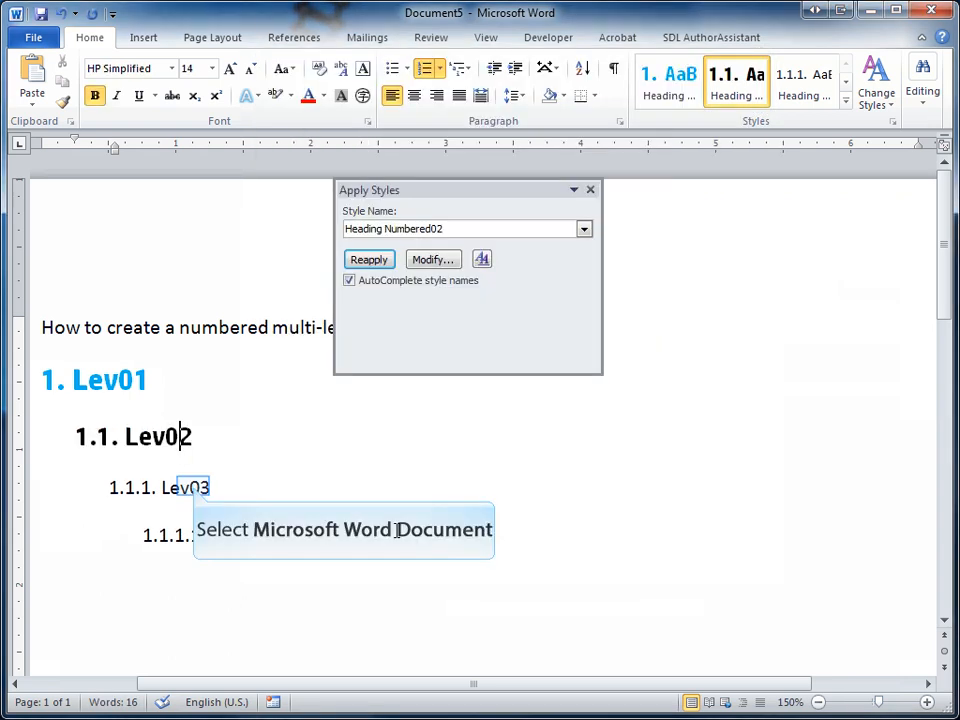
# - Modify the Lev03 line's Heading Numbered03 style to HP Simplified, size 12, bold
pyautogui.click(193, 487)
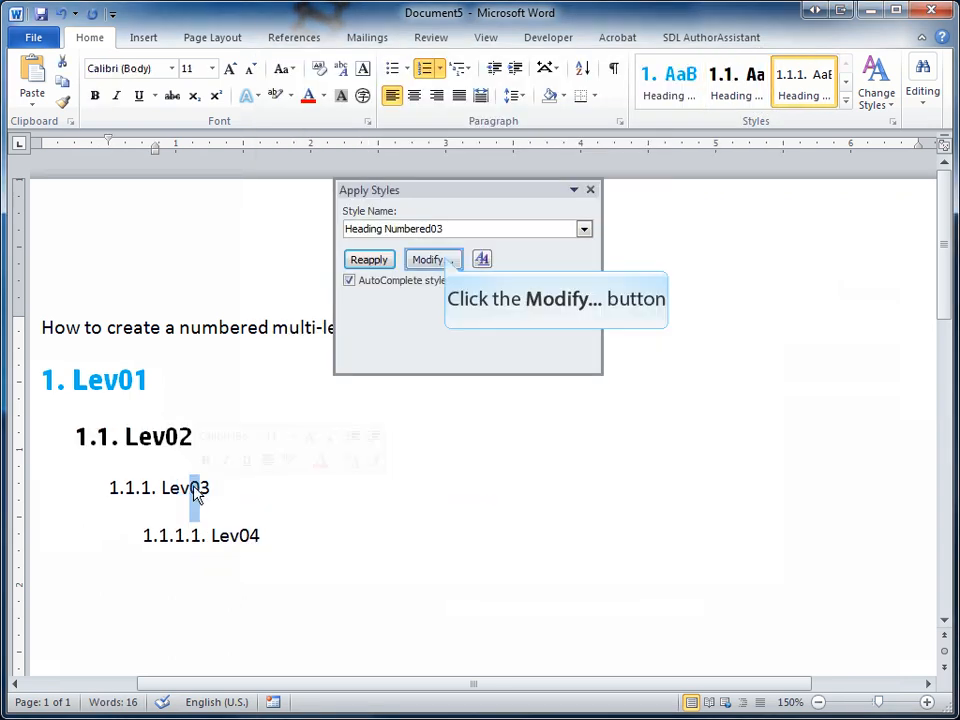
pyautogui.click(445, 267)
pyautogui.click(383, 226)
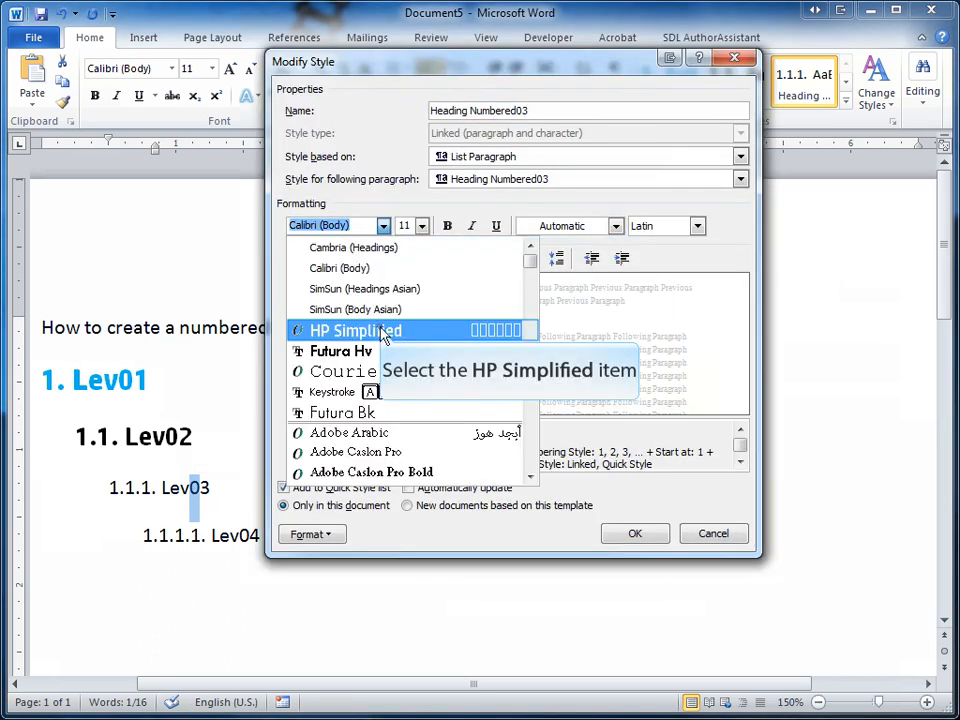
pyautogui.click(330, 331)
pyautogui.click(422, 226)
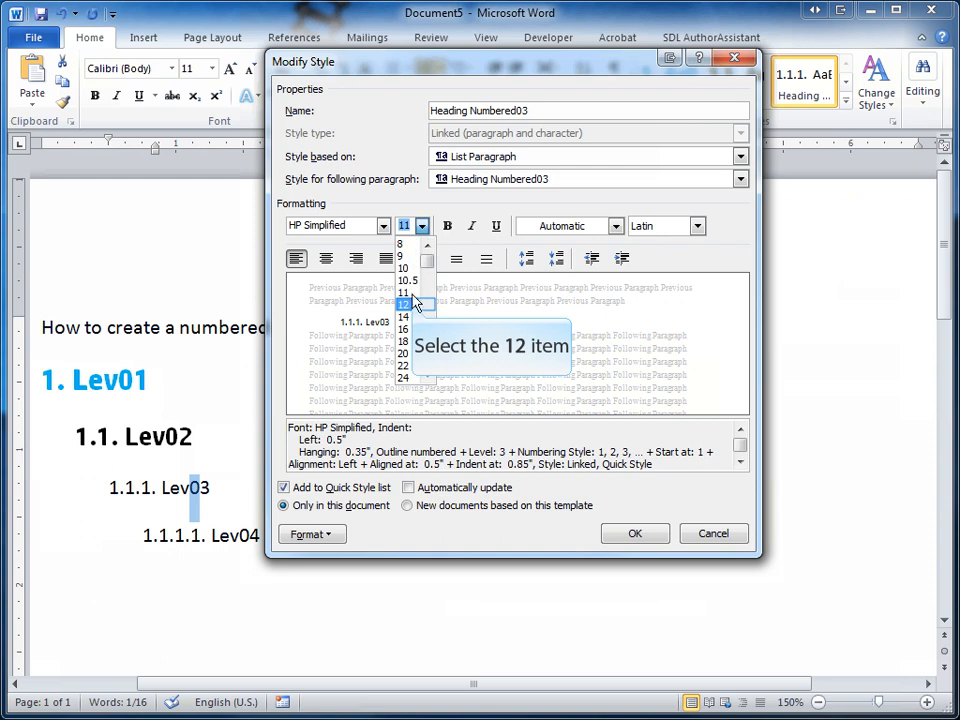
pyautogui.click(405, 304)
pyautogui.click(447, 226)
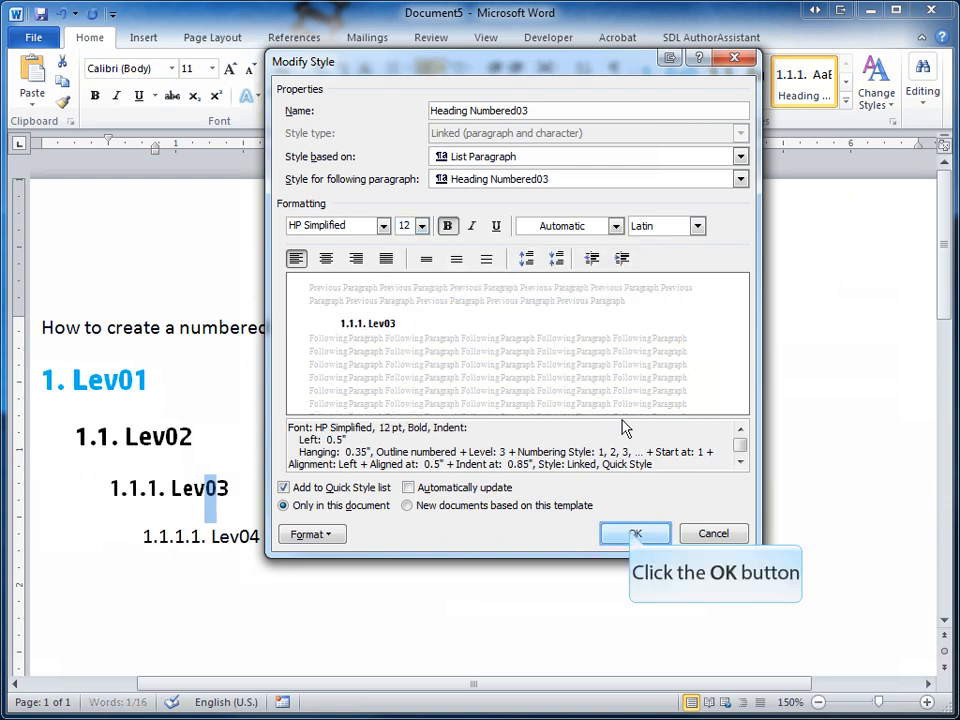
pyautogui.click(632, 535)
# - Modify the Lev04 line's Heading Numbered04 style to HP Simplified, size 12, without bold
pyautogui.click(251, 537)
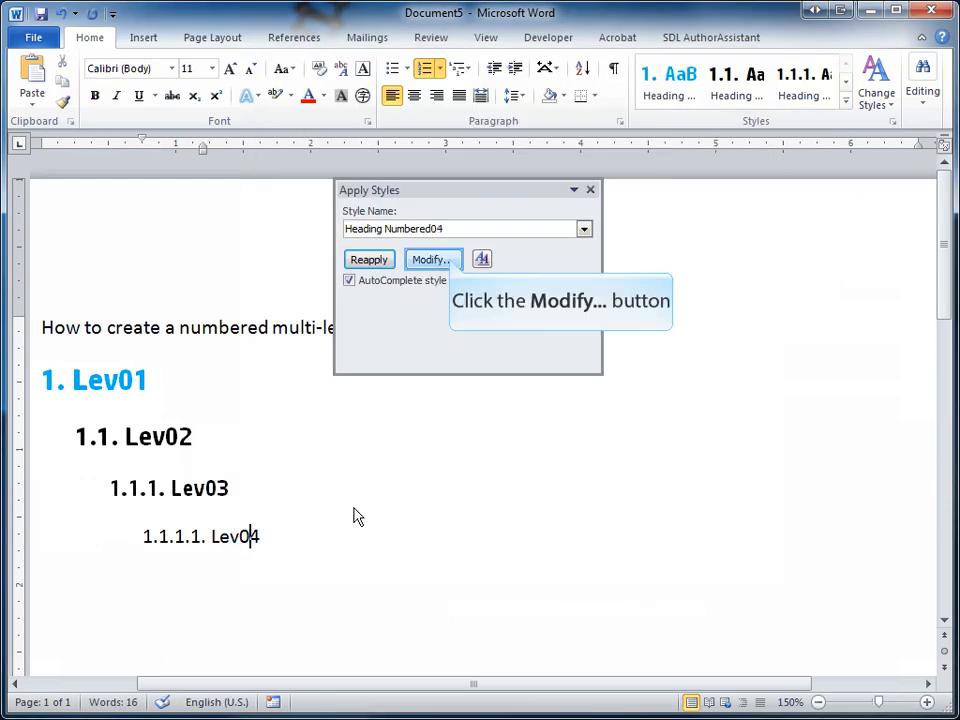
pyautogui.click(446, 259)
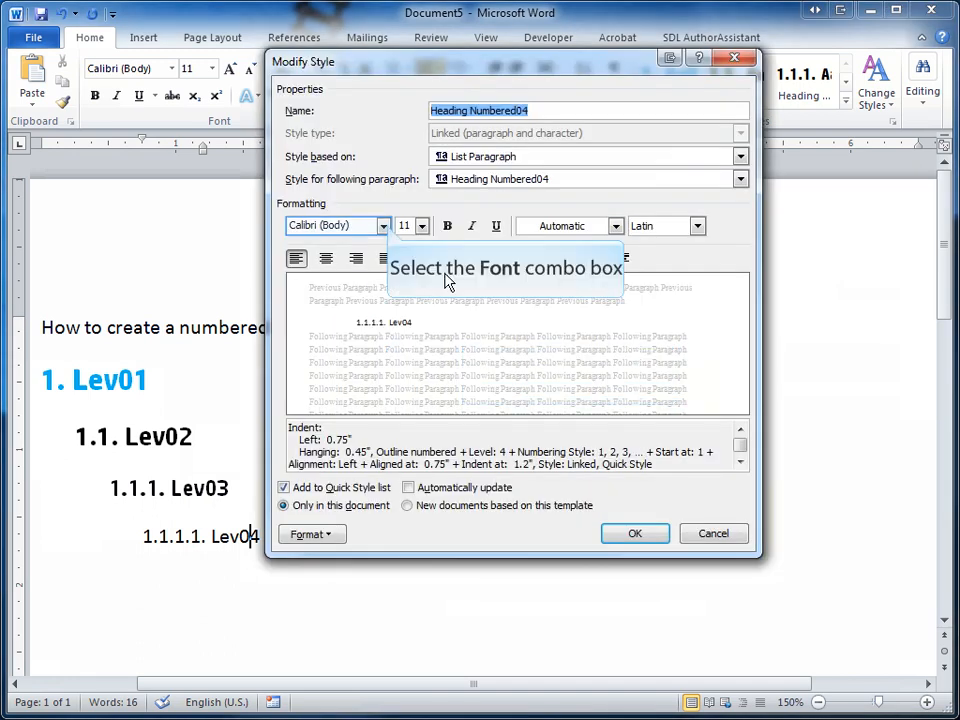
pyautogui.click(384, 227)
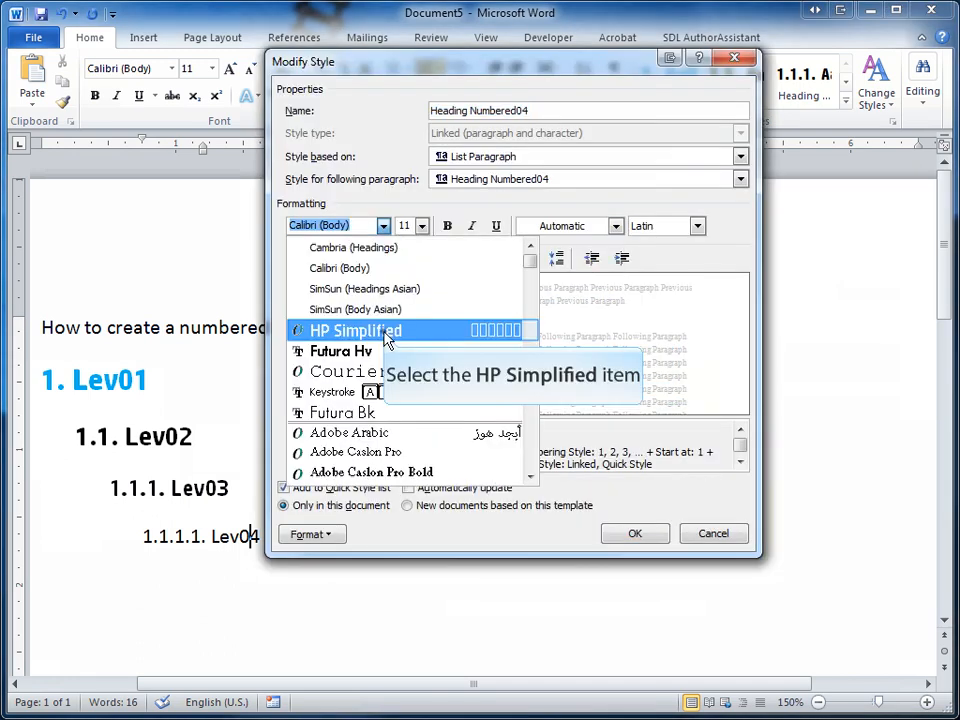
pyautogui.click(388, 333)
pyautogui.click(423, 226)
pyautogui.click(405, 306)
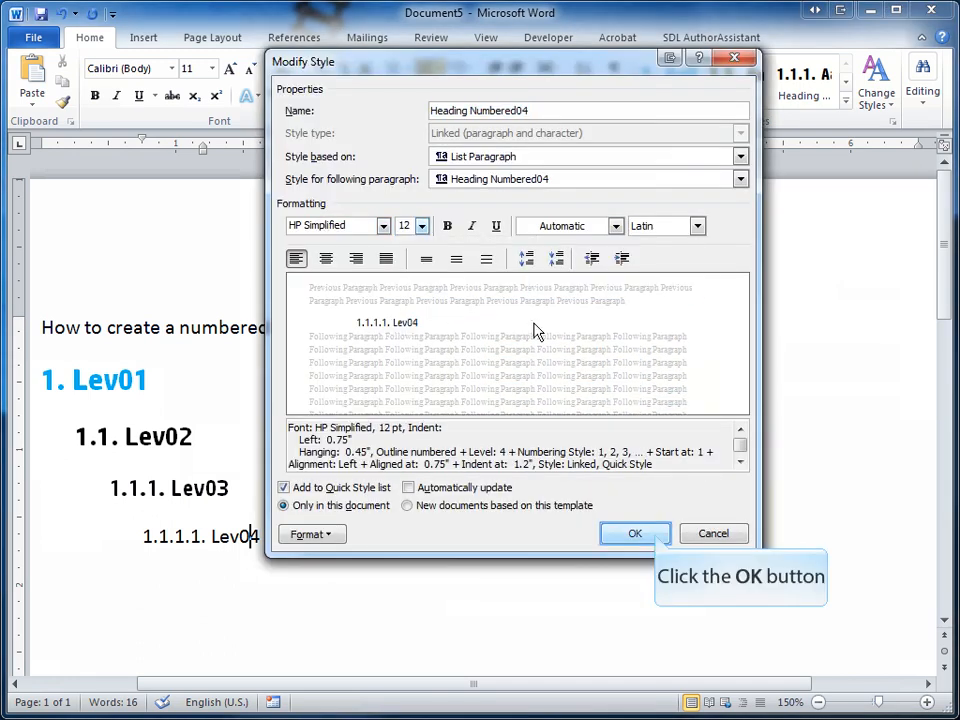
pyautogui.click(634, 534)
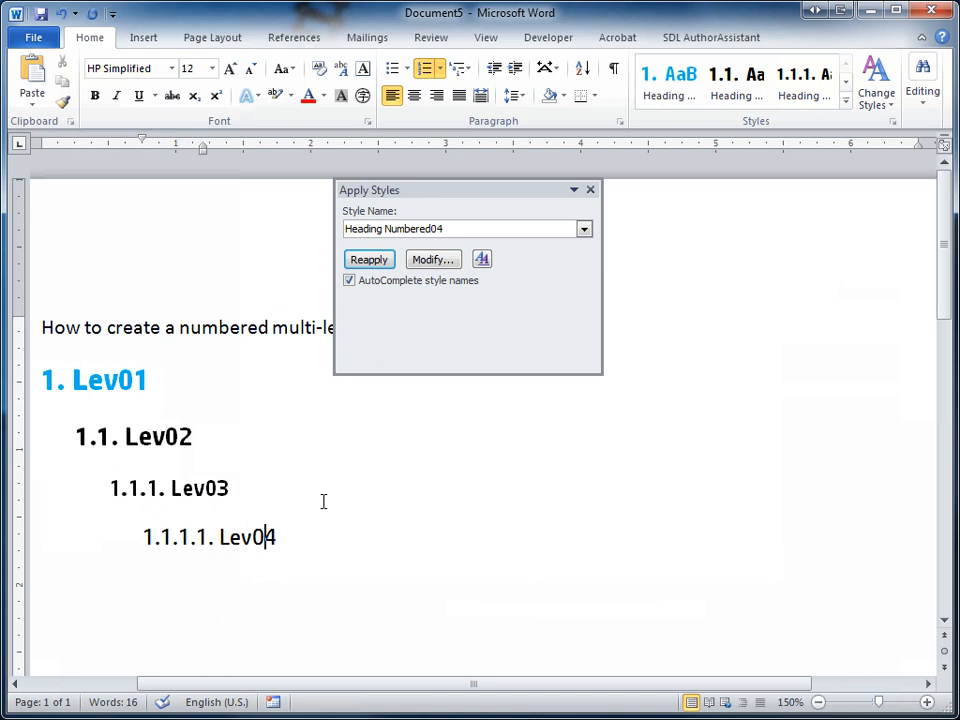
# - Replace the Lev02 heading text with Title and add a second level-2 heading reading Title02 below it
pyautogui.click(241, 432)
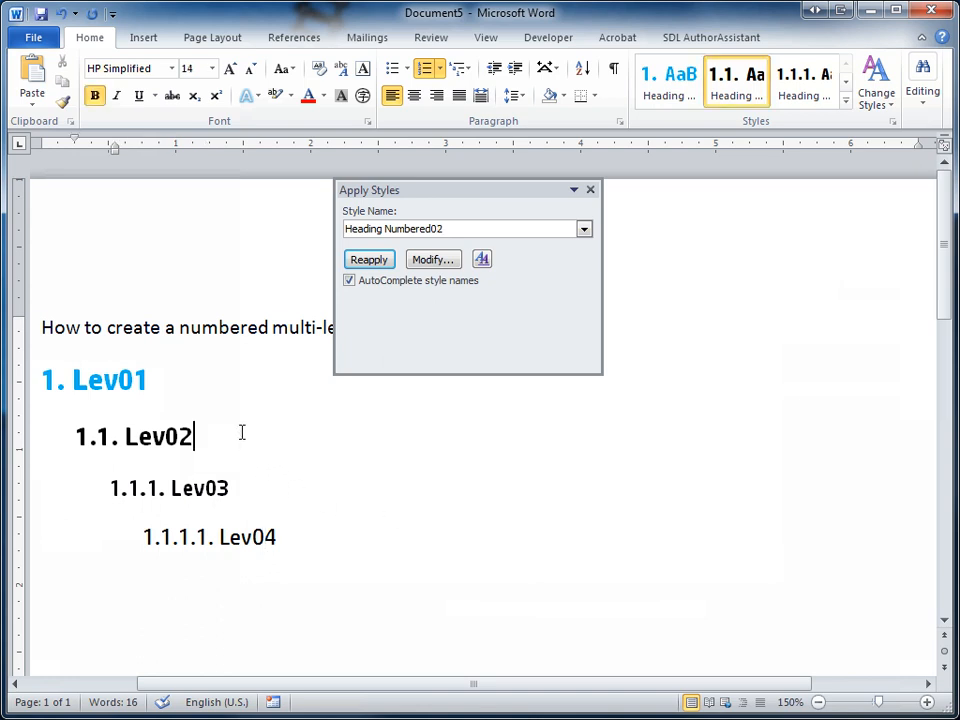
pyautogui.press('BackSpace')
pyautogui.press('BackSpace')
pyautogui.press('BackSpace')
pyautogui.press('BackSpace')
pyautogui.press('BackSpace')
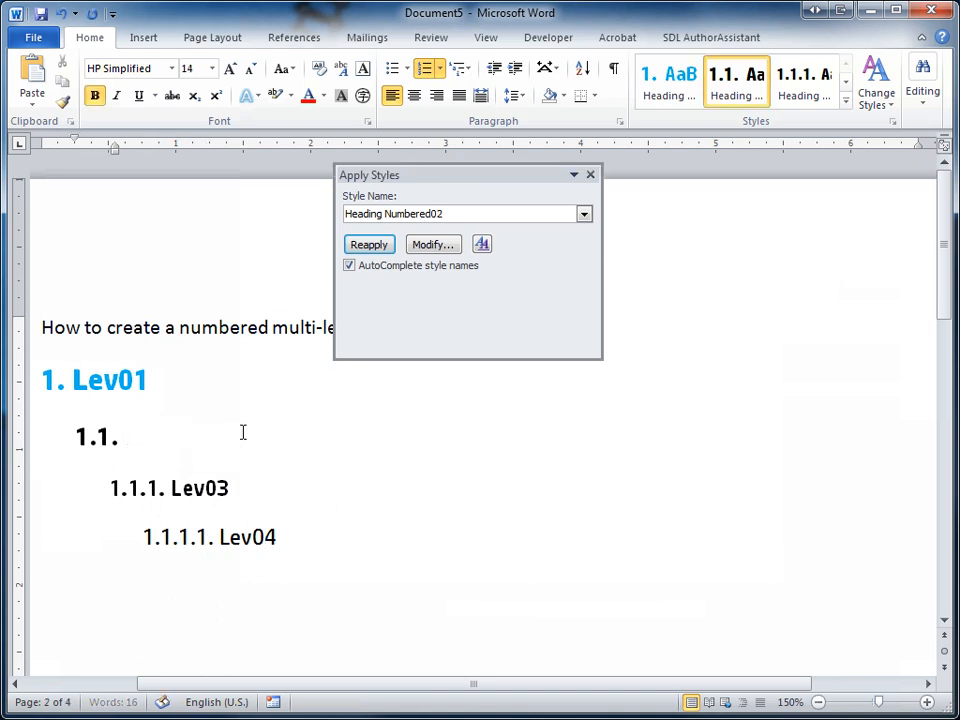
pyautogui.write('Title')
pyautogui.press('Return')
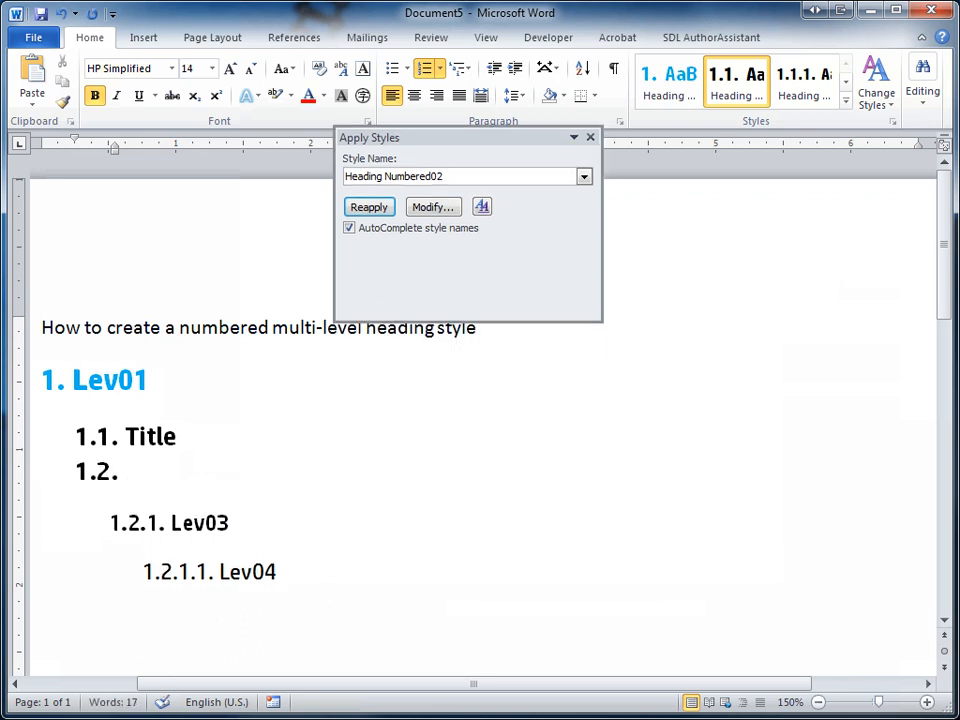
pyautogui.write('Title02')
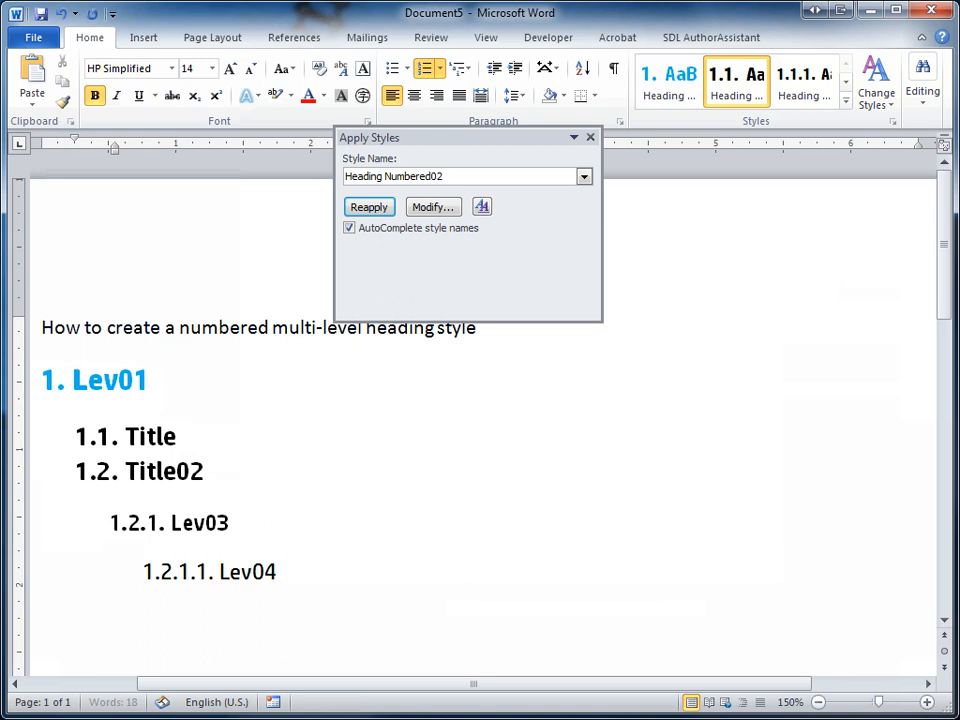
pyautogui.press('Return')
pyautogui.write('Title')
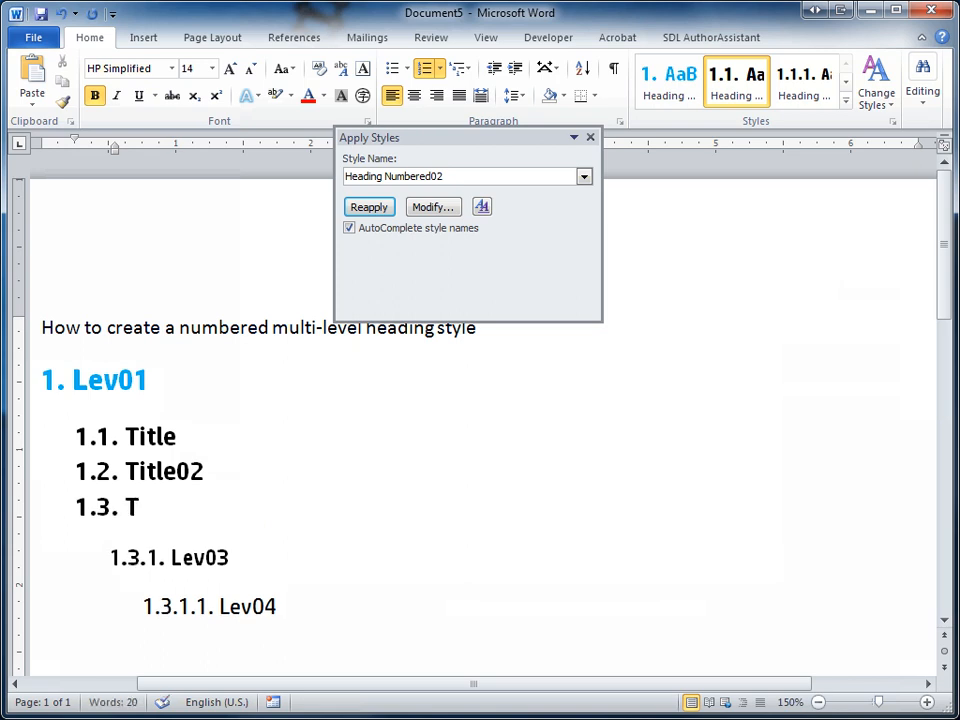
pyautogui.write('02')
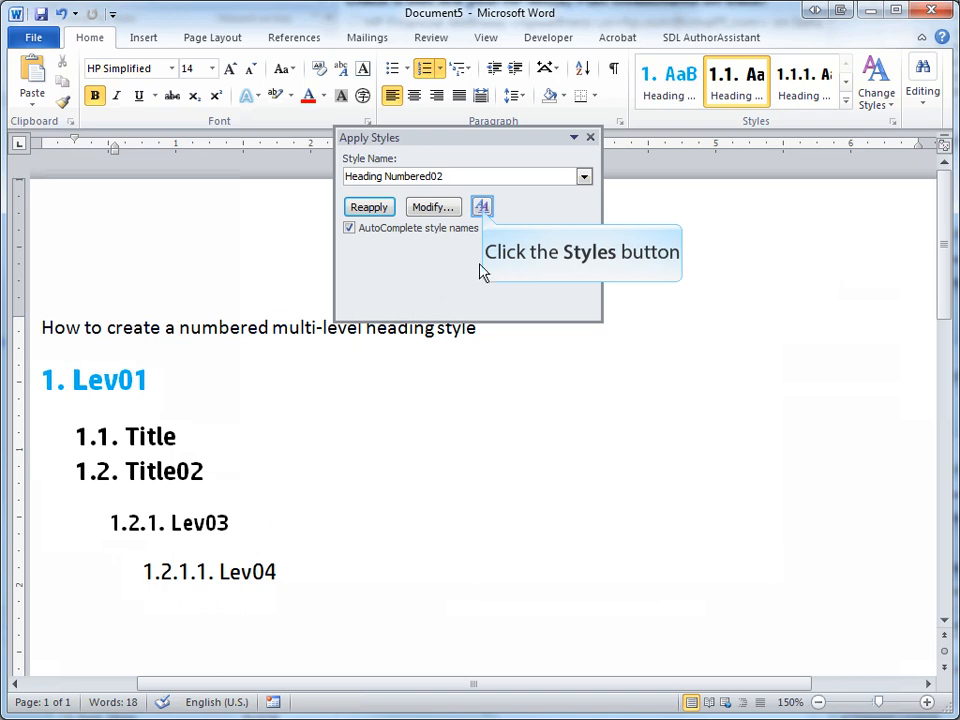
# - Try the Heading Numbered04 and Heading Numbered03 styles on the Title02 line from the full styles list, and reapply Heading Numbered02
pyautogui.click(482, 207)
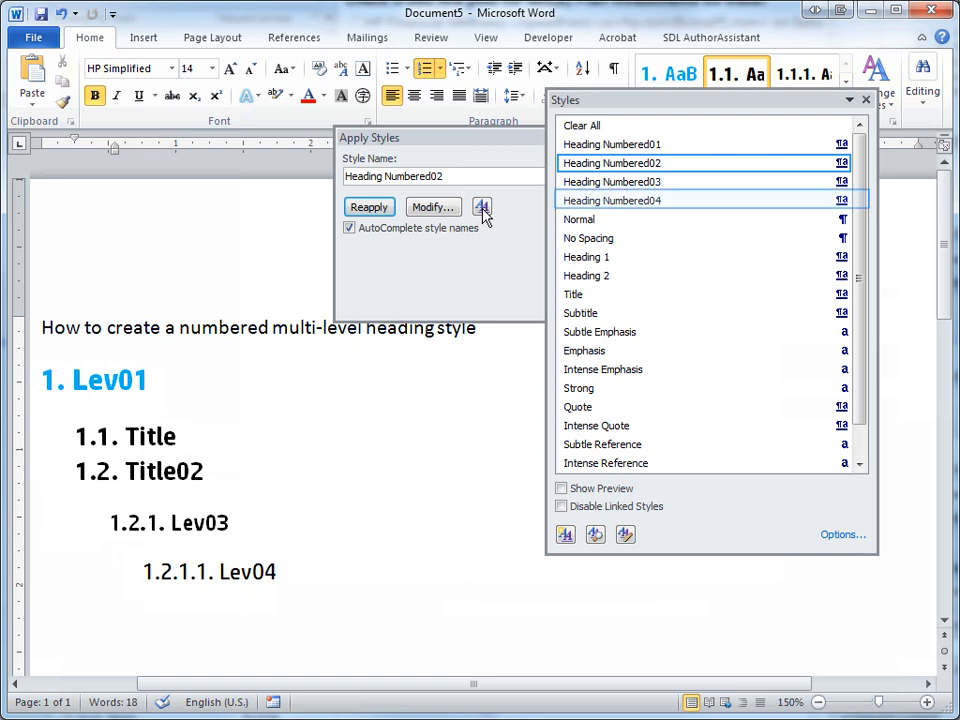
pyautogui.click(632, 202)
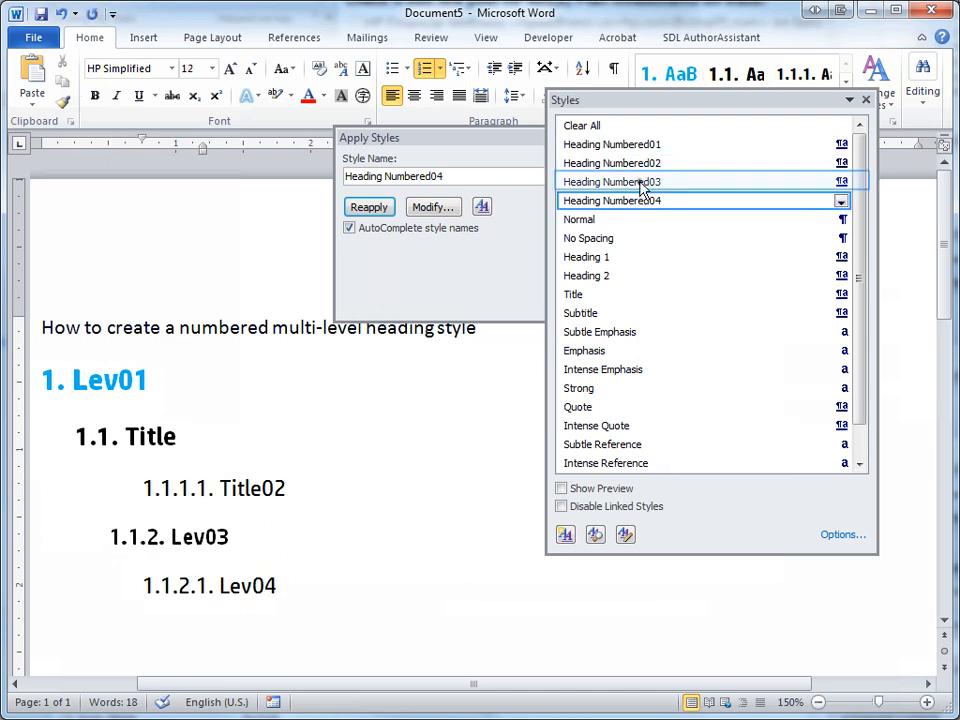
pyautogui.click(641, 186)
pyautogui.click(630, 166)
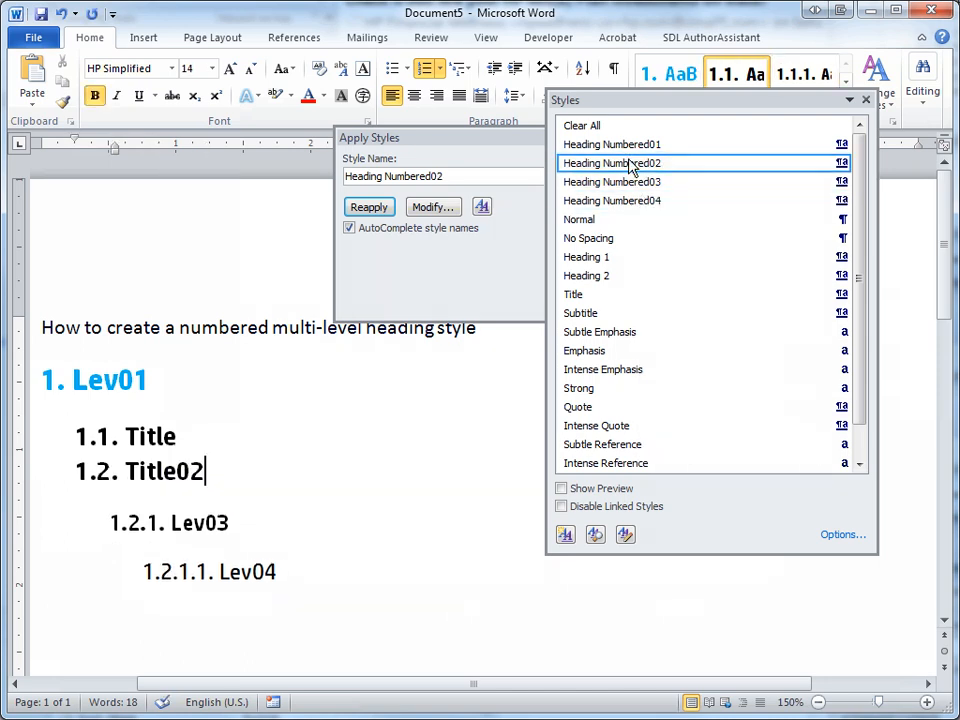